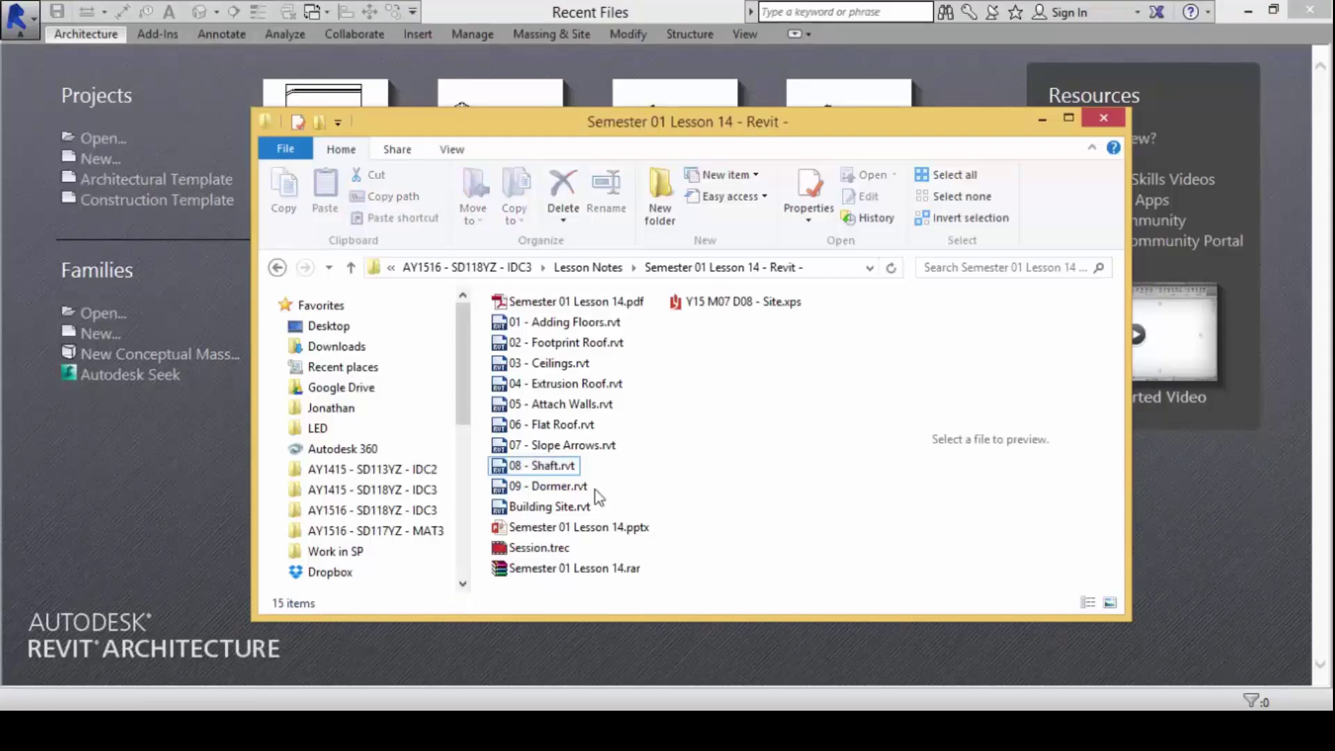
Open 09 - Dormer.rvt from the Semester 01 Lesson 14 folder.
{"action": "double_click", "coordinate": [582, 488]}
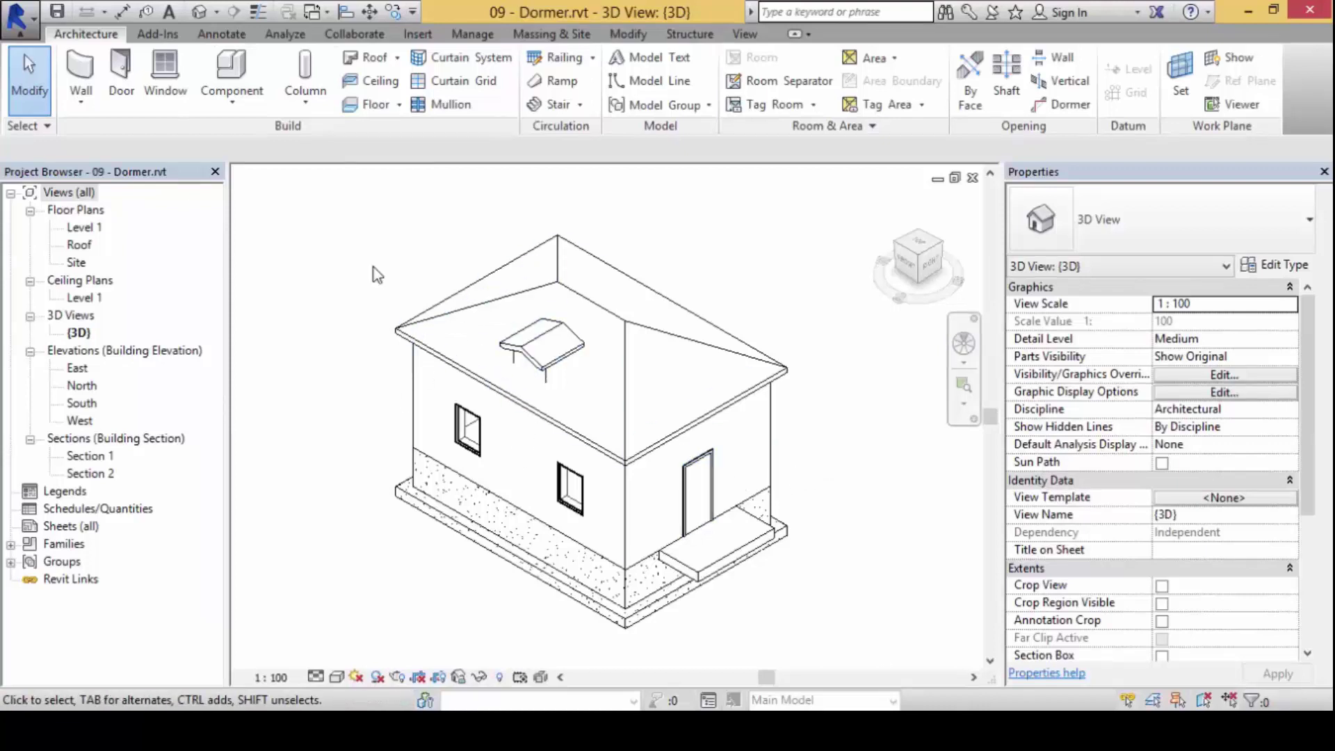
{"action": "middle_click_drag", "start_coordinate": [373, 274], "coordinate": [411, 274]}
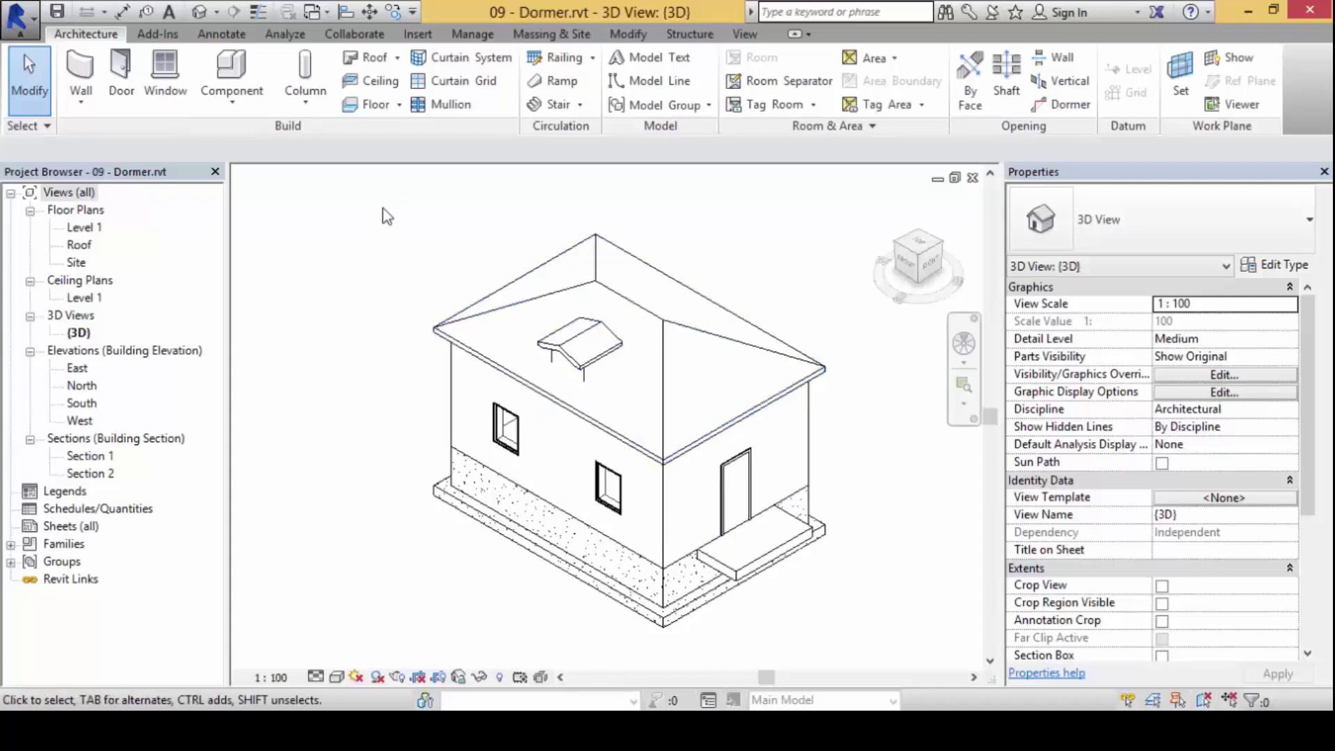
{"action": "mouse_move", "coordinate": [534, 281]}
{"action": "left_mouse_down"}
{"action": "mouse_move", "coordinate": [474, 329]}
{"action": "mouse_move", "coordinate": [484, 291]}
{"action": "mouse_move", "coordinate": [467, 332]}
{"action": "mouse_move", "coordinate": [611, 344]}
{"action": "mouse_move", "coordinate": [589, 369]}
{"action": "mouse_move", "coordinate": [562, 353]}
{"action": "left_mouse_up"}
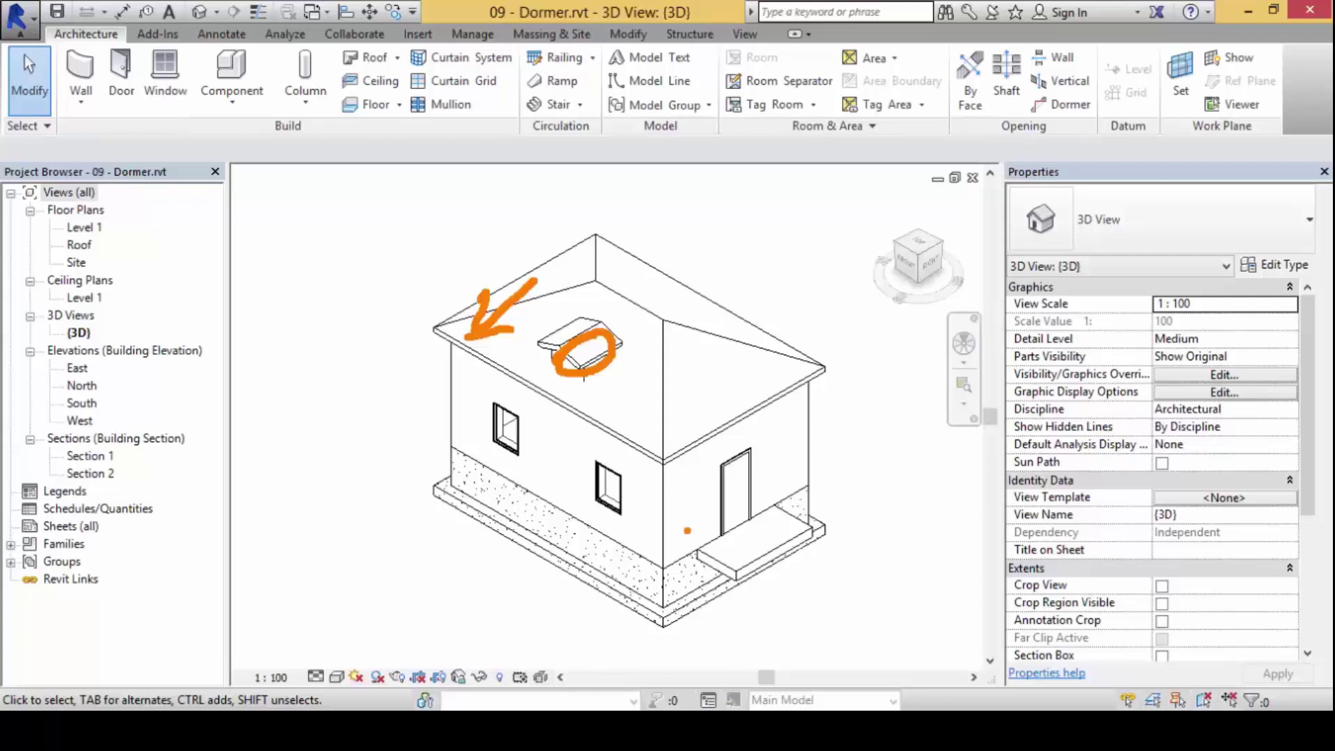
{"action": "key", "text": "Escape"}
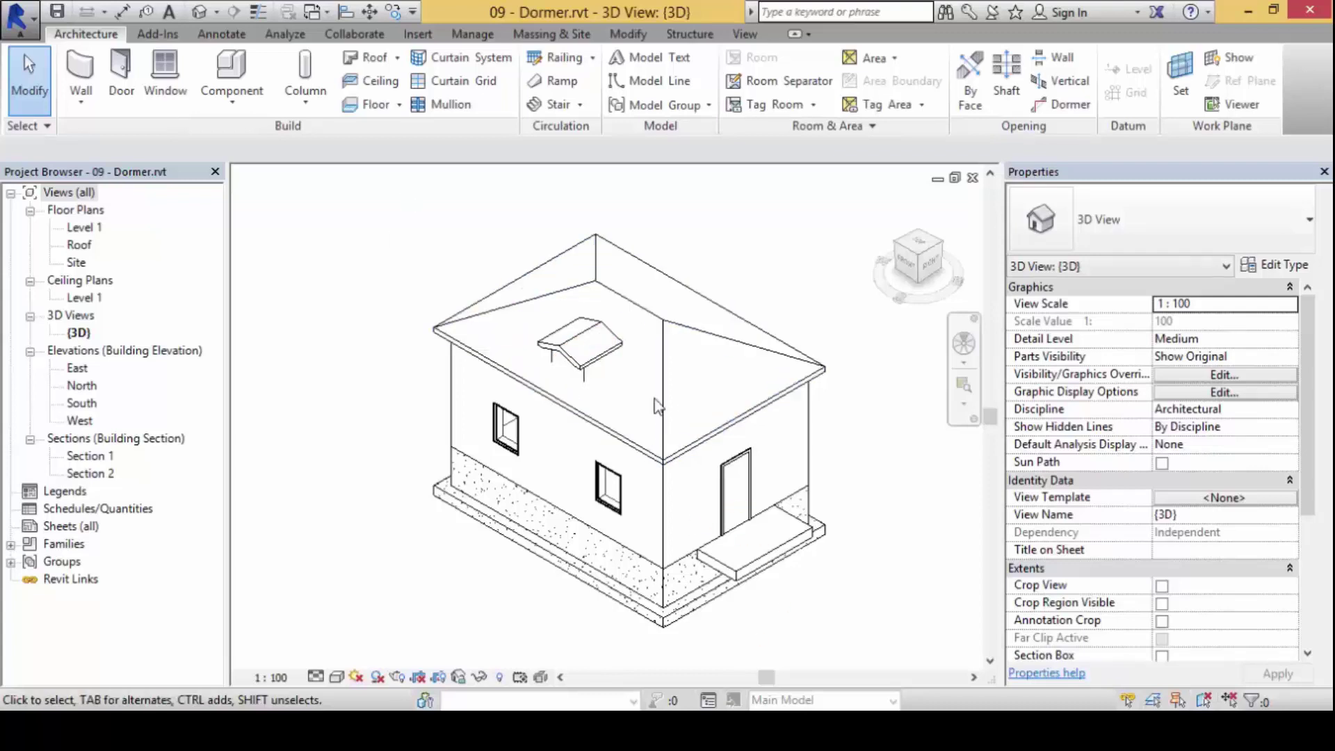
Zoom in on the gabled dormer and select the main Generic - 12" hip roof.
{"action": "scroll", "coordinate": [626, 333], "scroll_direction": "up", "scroll_amount": 5}
{"action": "middle_click_drag", "start_coordinate": [612, 327], "coordinate": [623, 350]}
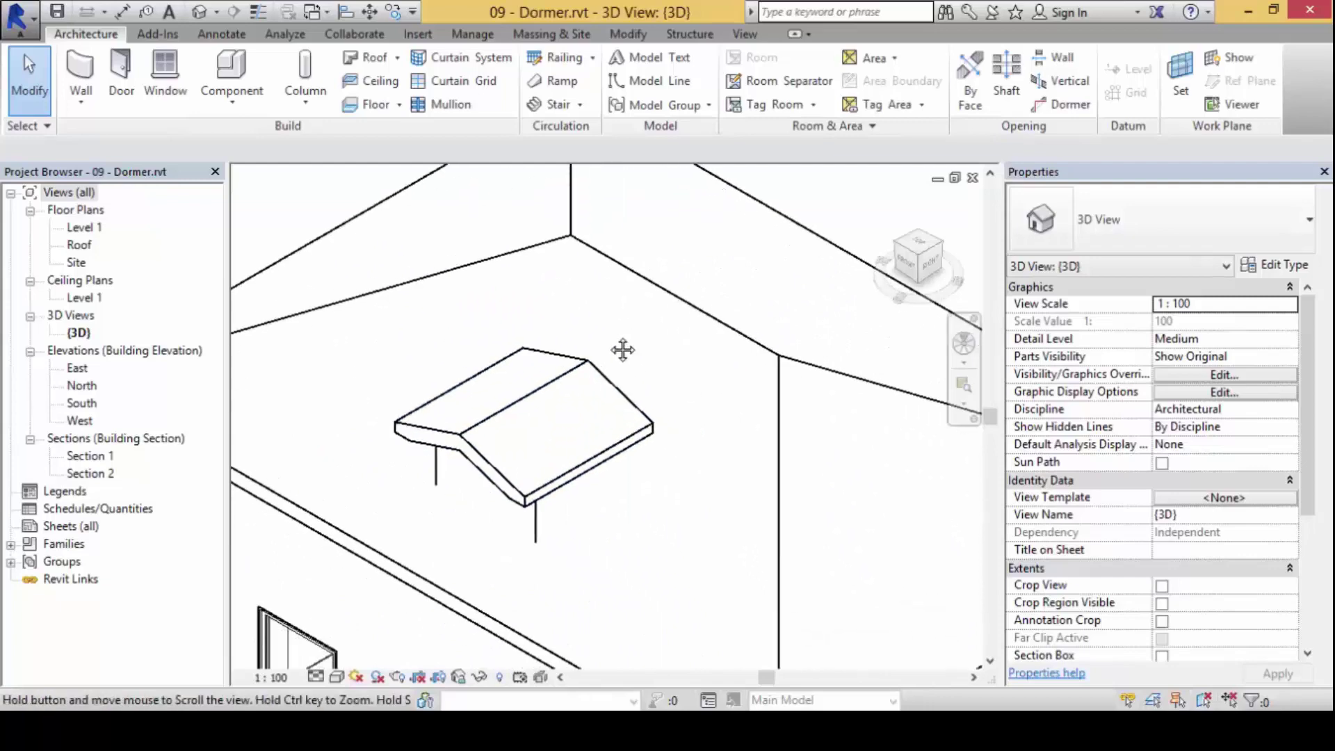
{"action": "scroll", "coordinate": [698, 320], "scroll_direction": "down", "scroll_amount": 1}
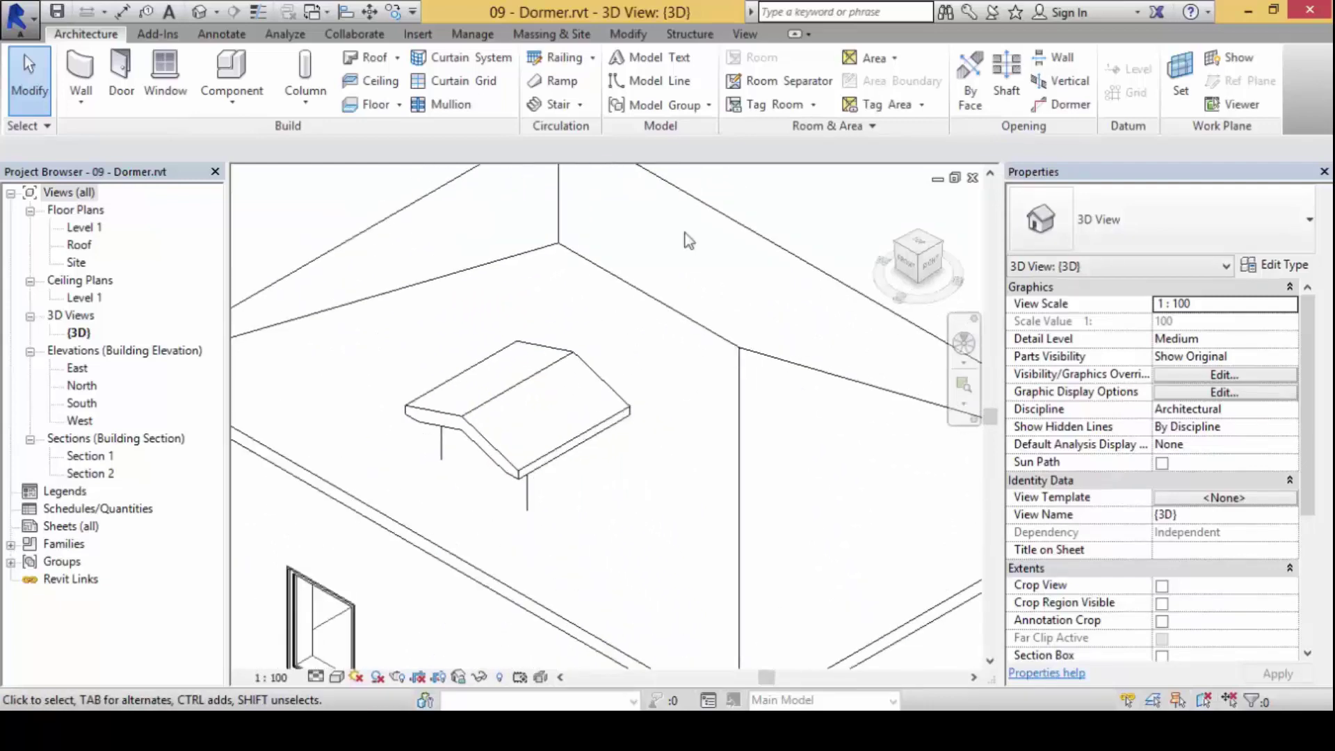
{"action": "left_click", "coordinate": [703, 335]}
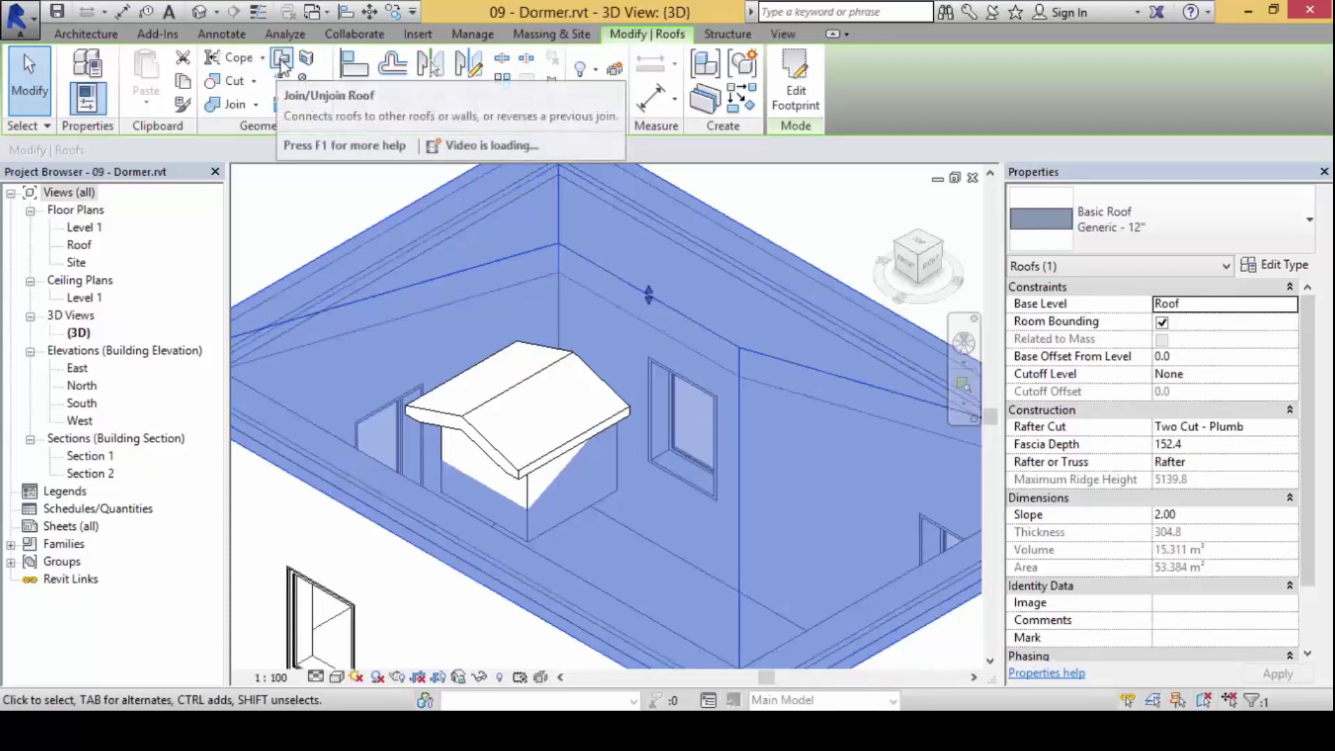
Use Join/Unjoin Roof to extend the dormer roof's back edge into the main hip roof.
{"action": "left_click", "coordinate": [281, 64]}
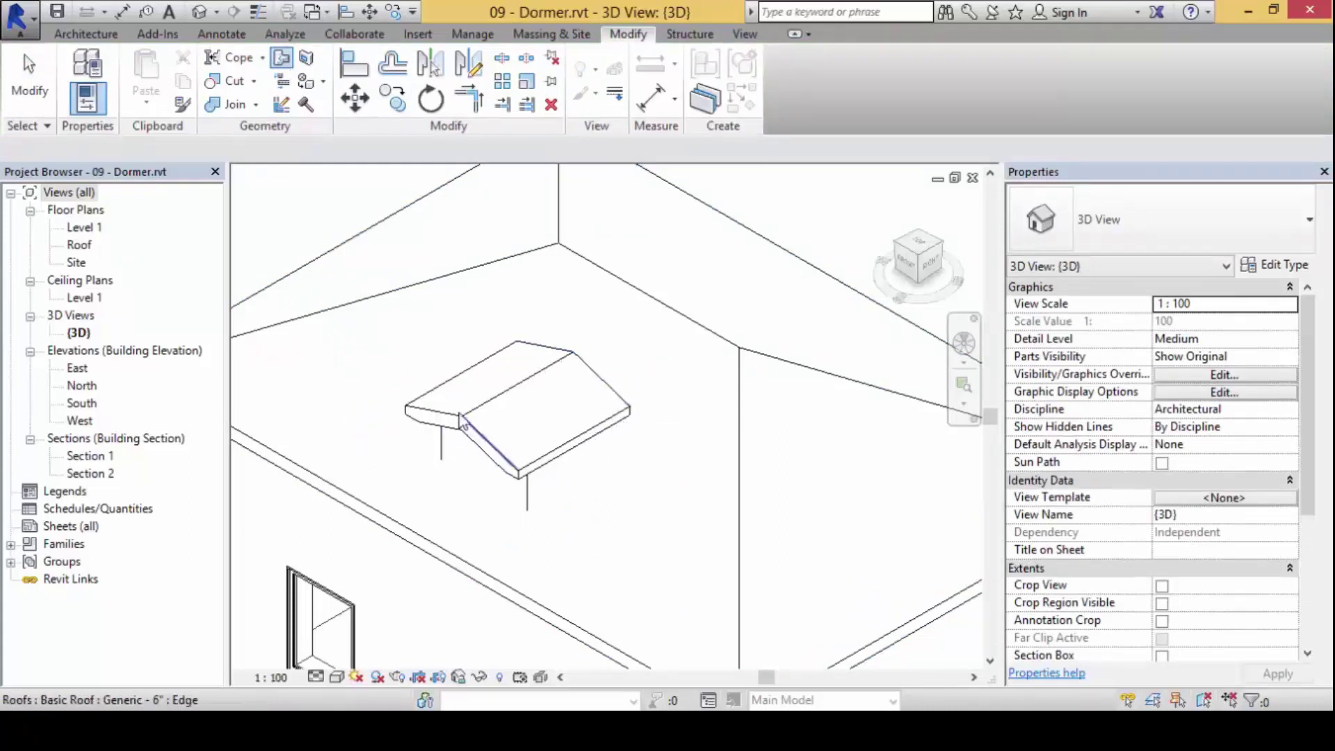
{"action": "left_click", "coordinate": [597, 375]}
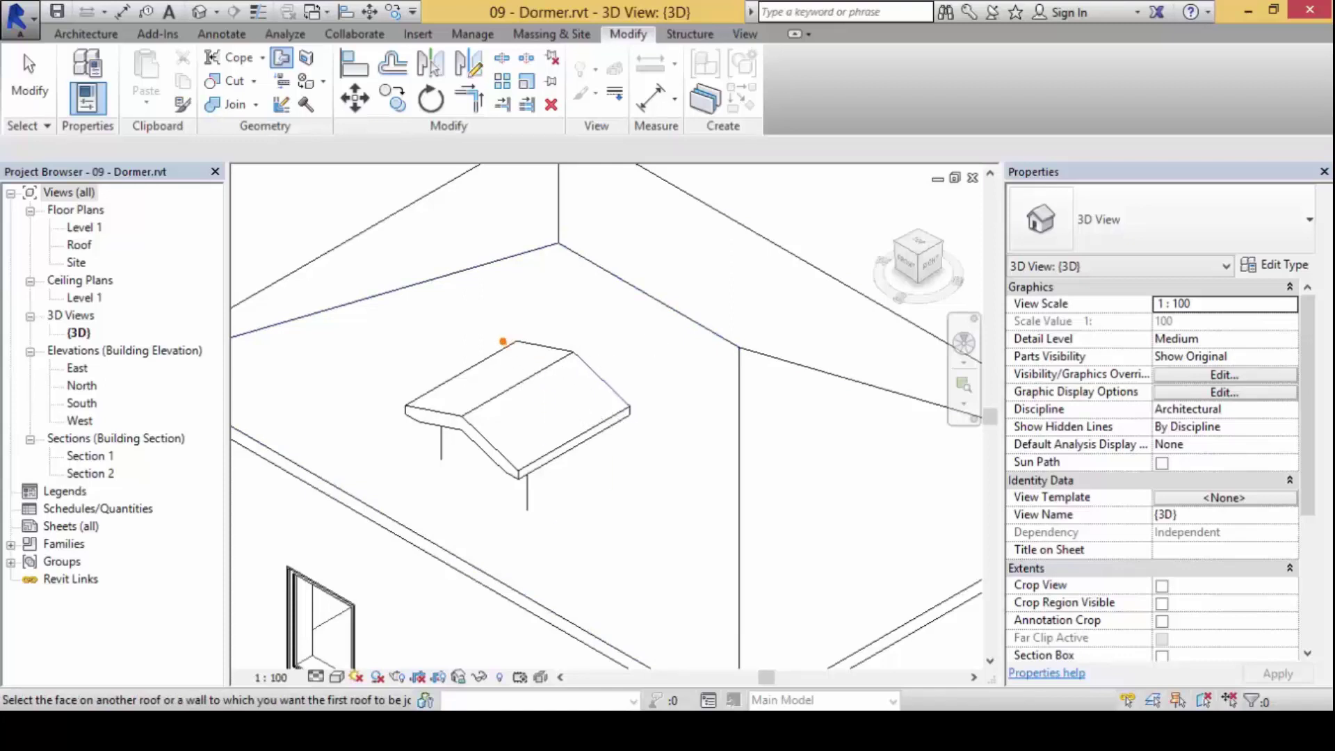
{"action": "mouse_move", "coordinate": [503, 342]}
{"action": "left_mouse_down"}
{"action": "mouse_move", "coordinate": [621, 323]}
{"action": "mouse_move", "coordinate": [618, 408]}
{"action": "left_mouse_up"}
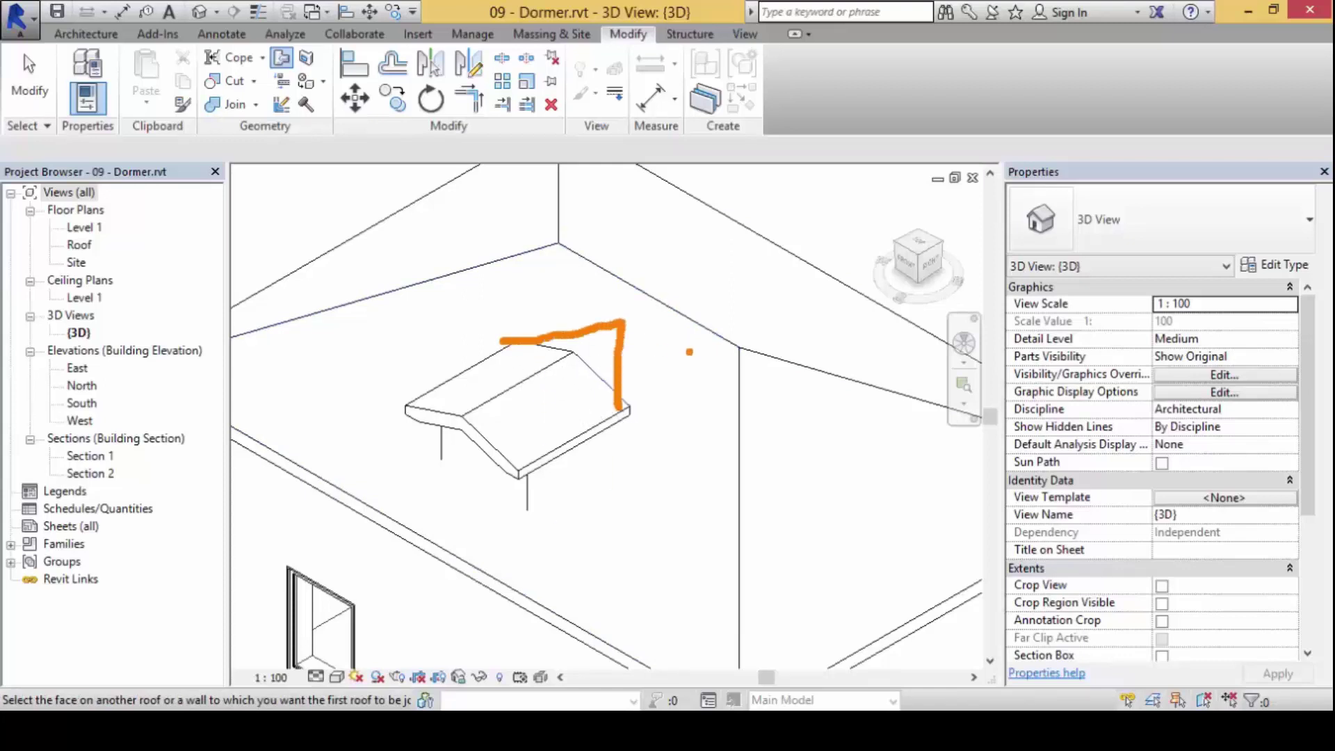
{"action": "left_click_drag", "start_coordinate": [689, 351], "coordinate": [636, 448]}
{"action": "mouse_move", "coordinate": [646, 394]}
{"action": "left_mouse_down"}
{"action": "mouse_move", "coordinate": [638, 456]}
{"action": "mouse_move", "coordinate": [682, 438]}
{"action": "left_mouse_up"}
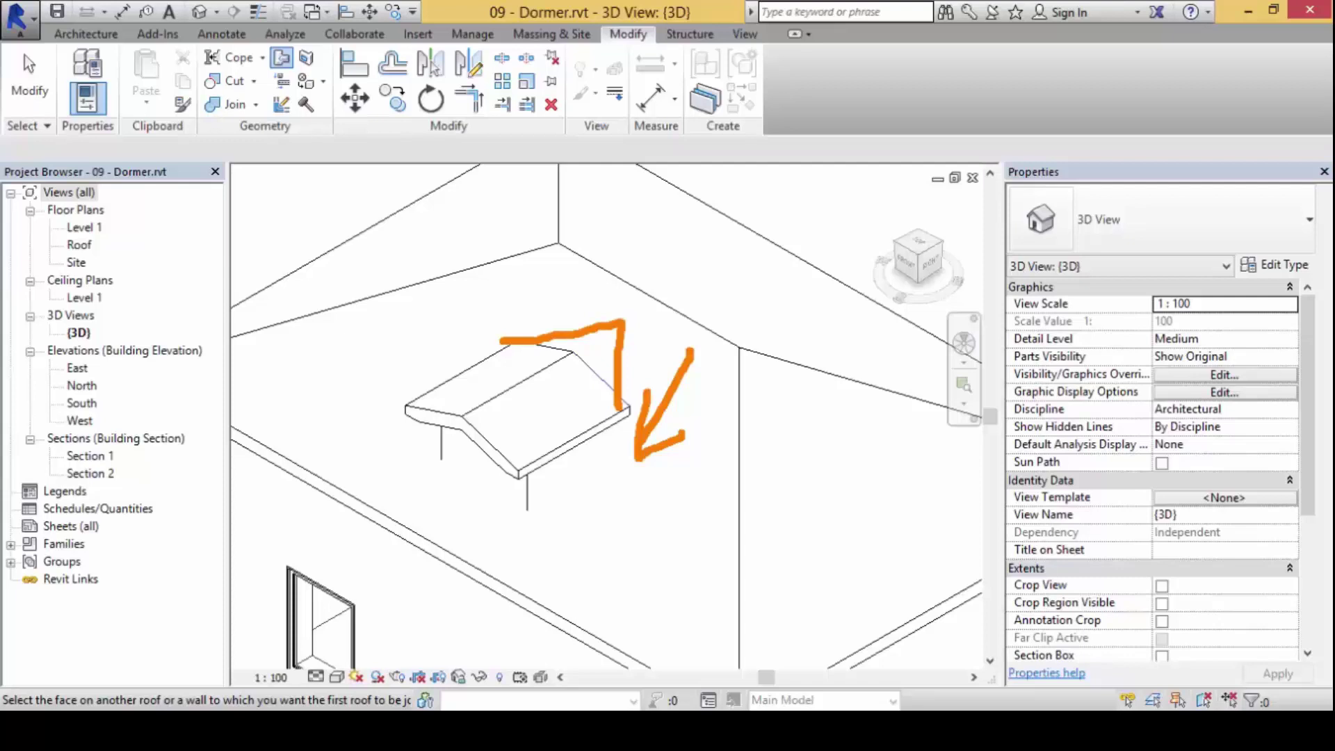
{"action": "key", "text": "Escape"}
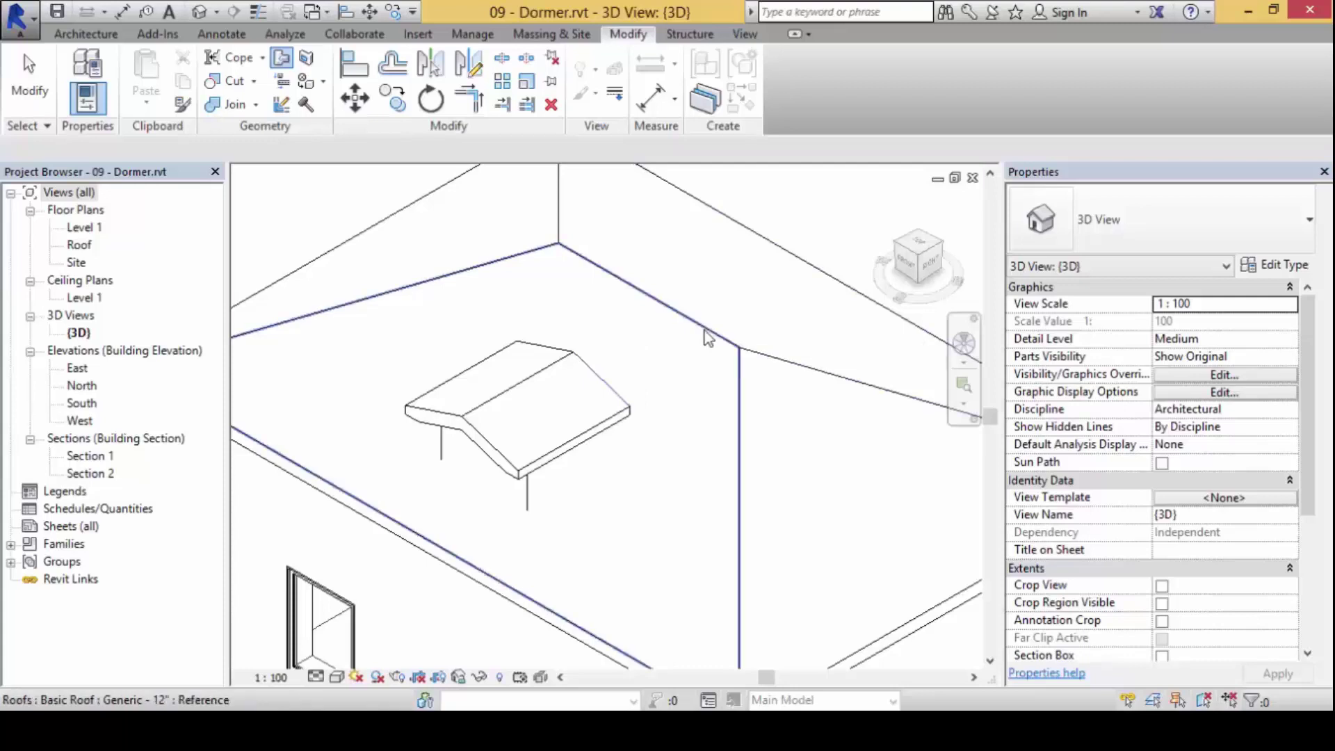
{"action": "key", "text": "Escape"}
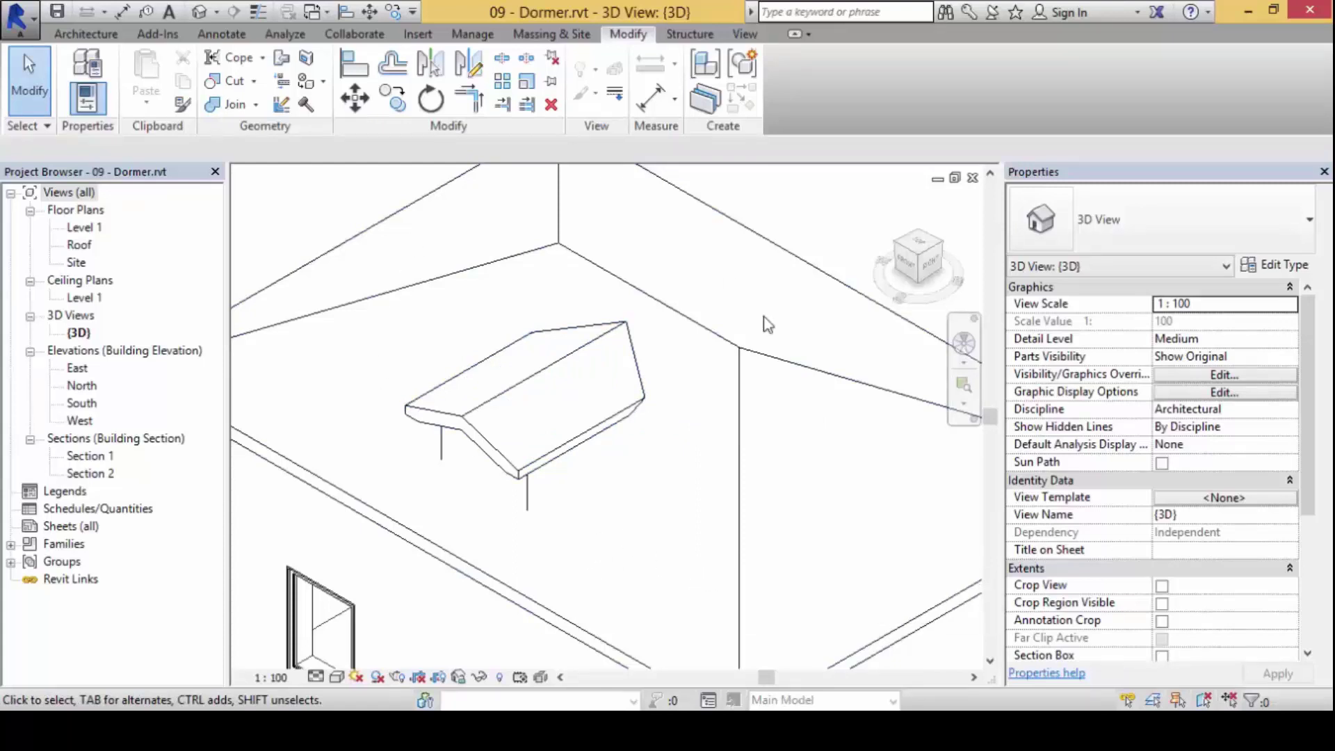
Start the Dormer opening tool from the Architecture tab's Opening panel.
{"action": "left_click", "coordinate": [84, 41]}
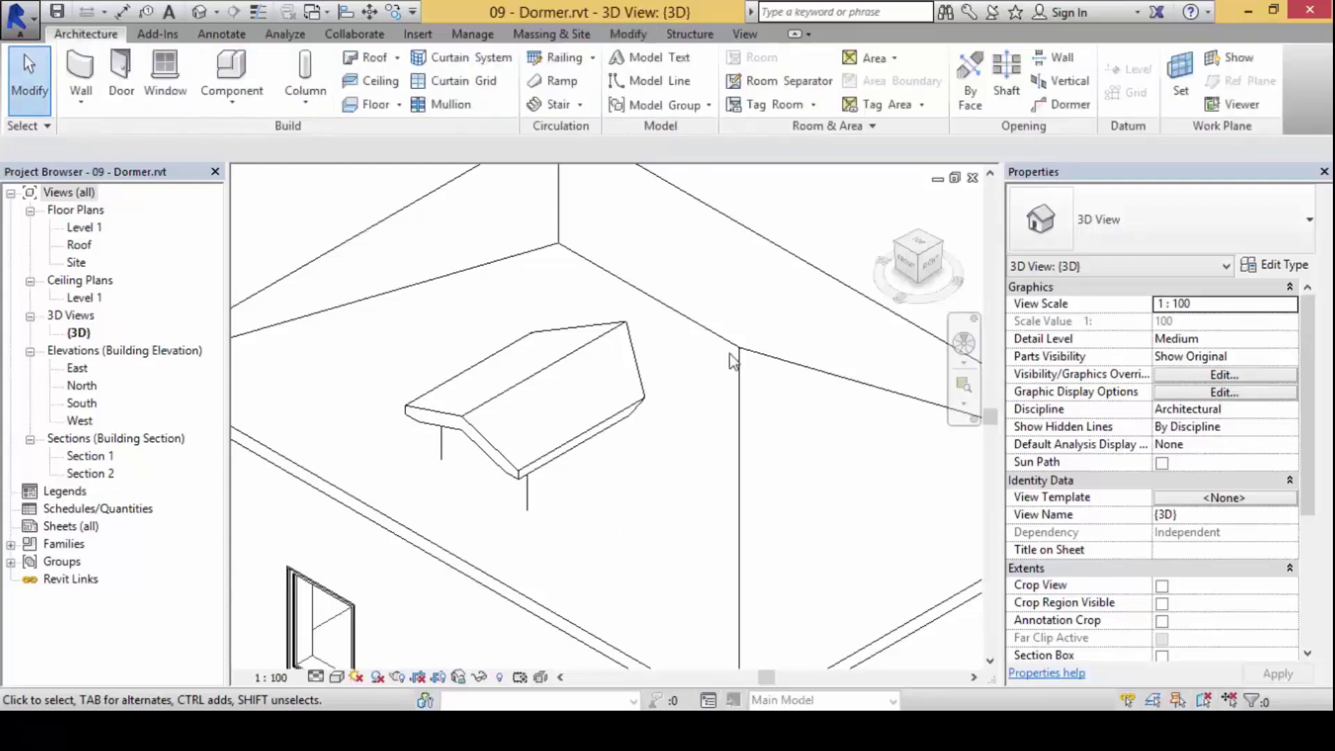
{"action": "left_click", "coordinate": [1088, 110]}
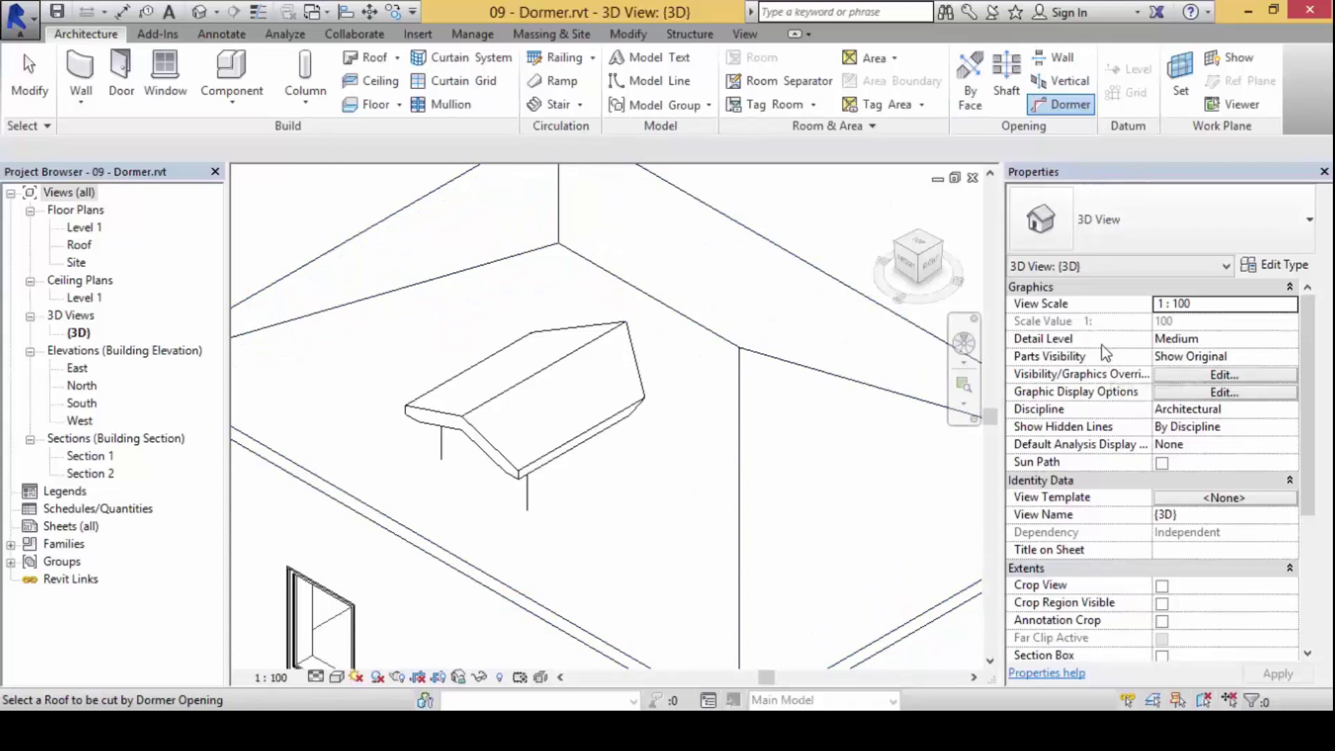
Choose the main hip roof as the roof the dormer opening will cut.
{"action": "left_click", "coordinate": [737, 493]}
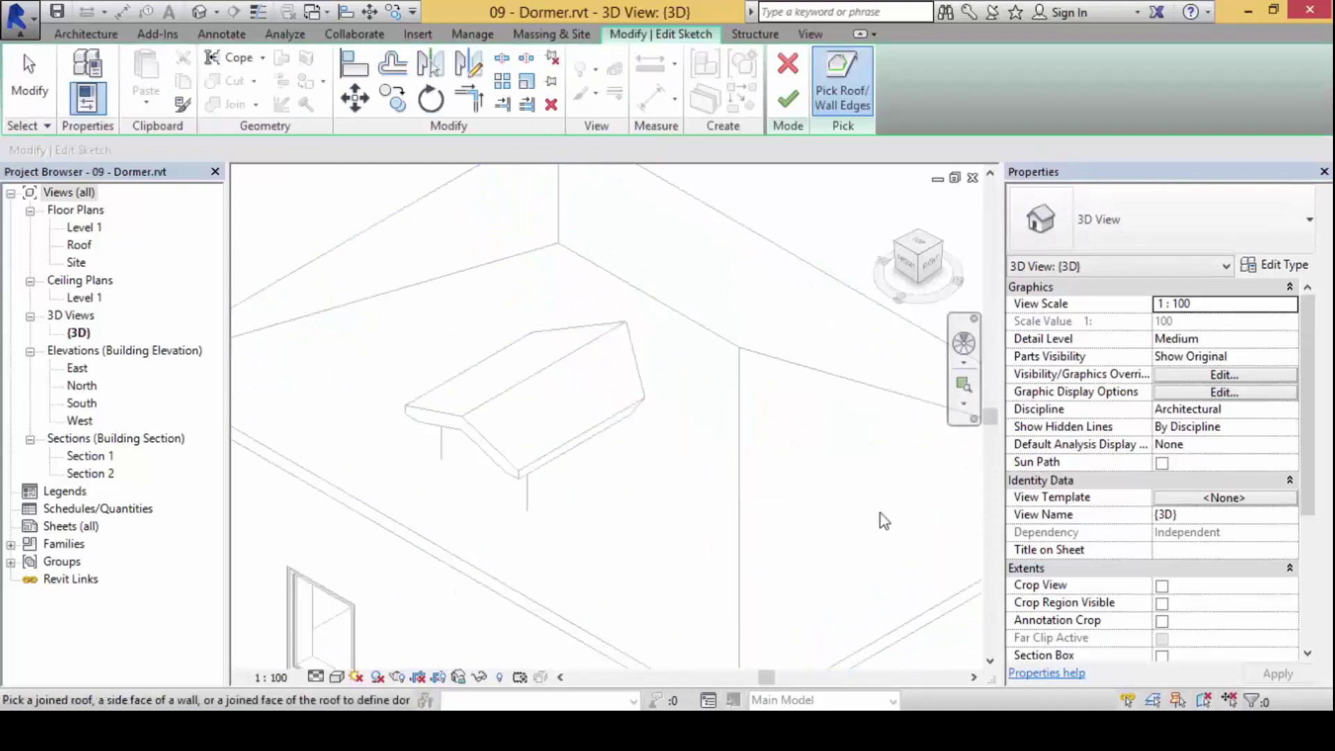
{"action": "scroll", "coordinate": [701, 440], "scroll_direction": "down", "scroll_amount": 2}
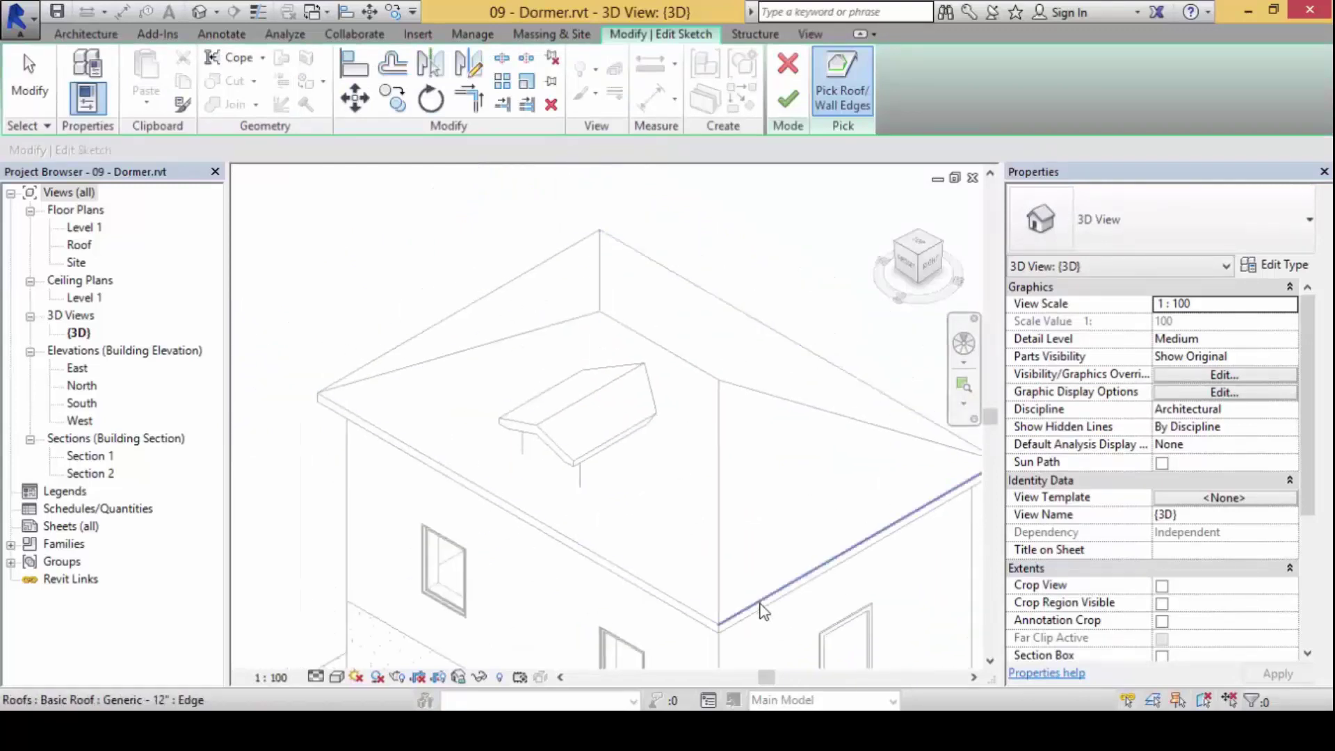
{"action": "scroll", "coordinate": [586, 411], "scroll_direction": "up", "scroll_amount": 4}
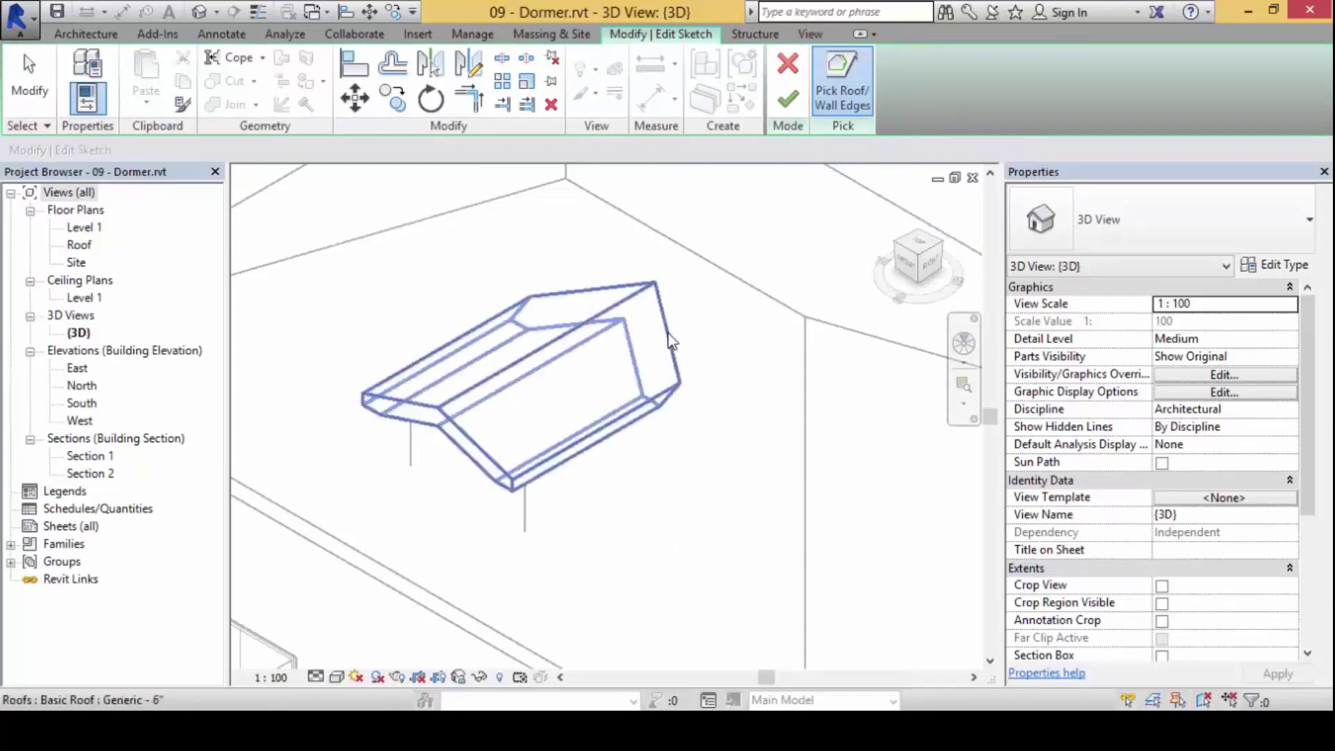
Pick the dormer roof and both dormer side wall faces as opening boundary edges.
{"action": "left_click", "coordinate": [666, 407]}
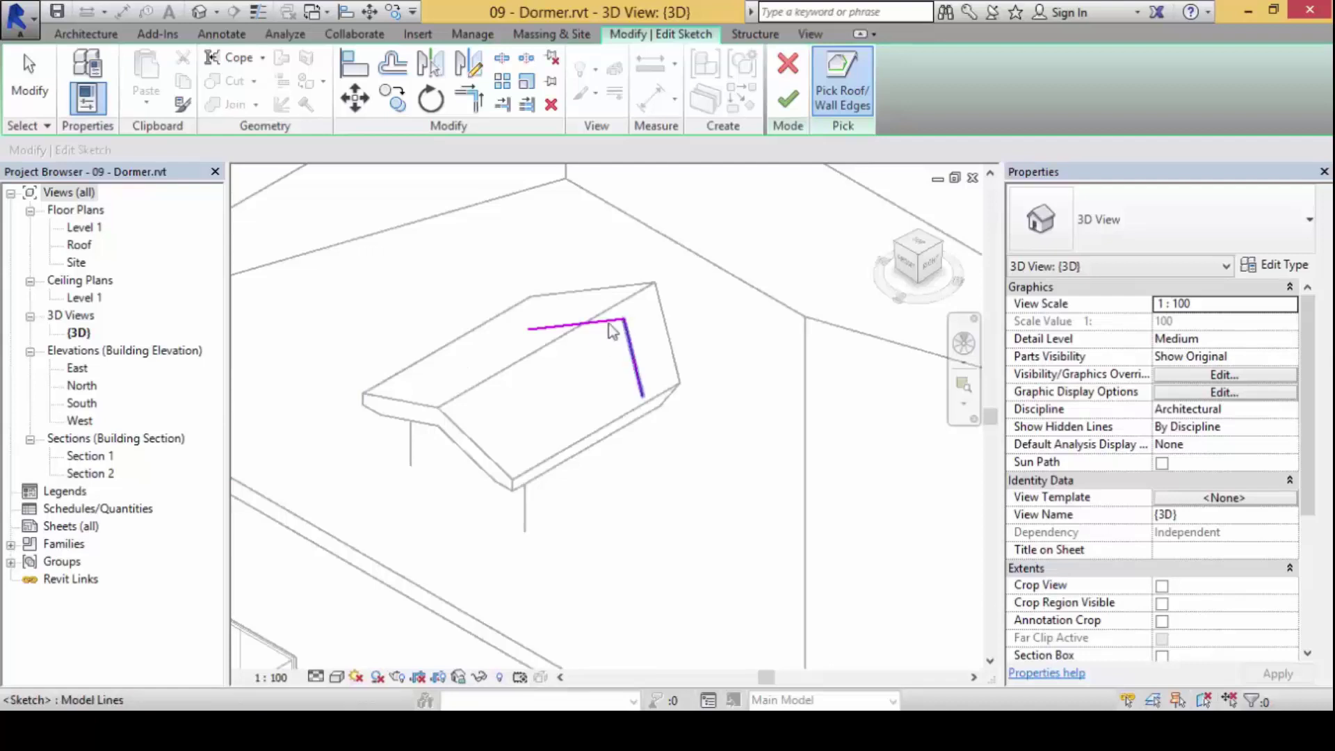
{"action": "left_click", "coordinate": [497, 313]}
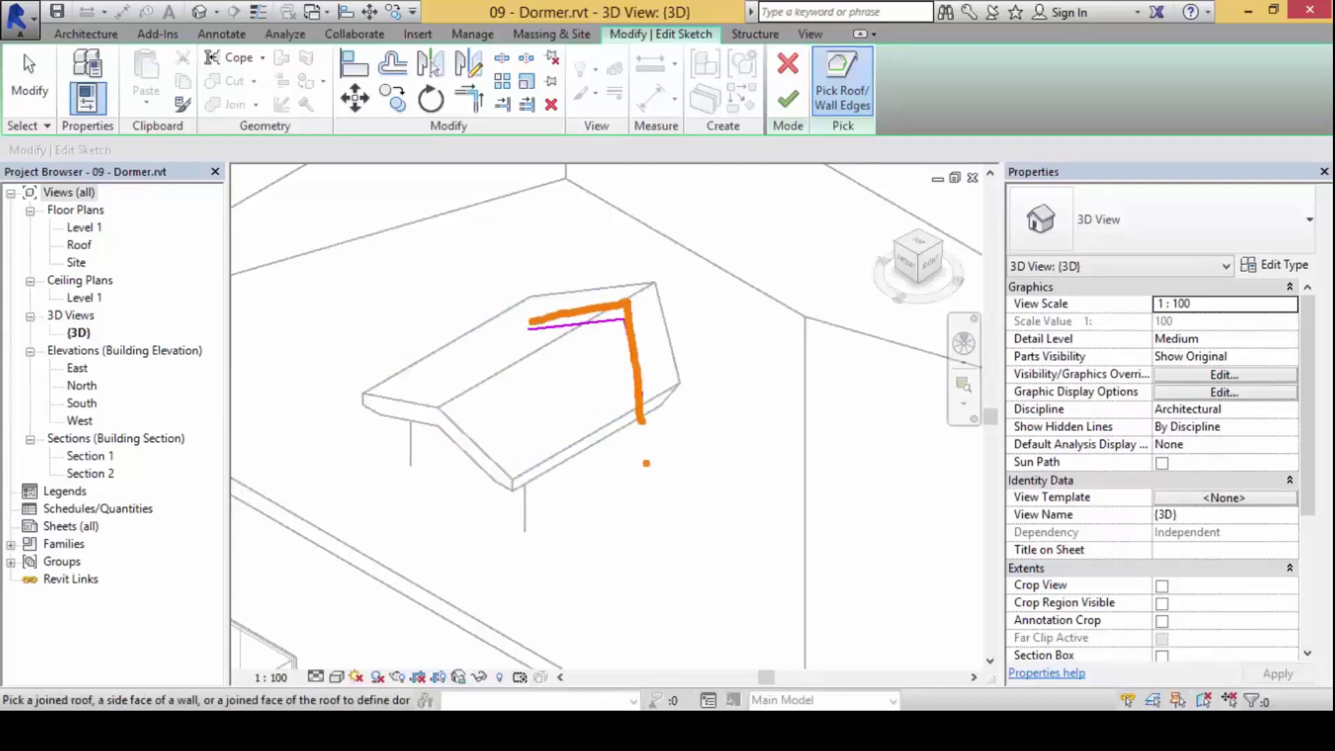
{"action": "left_click", "coordinate": [407, 444]}
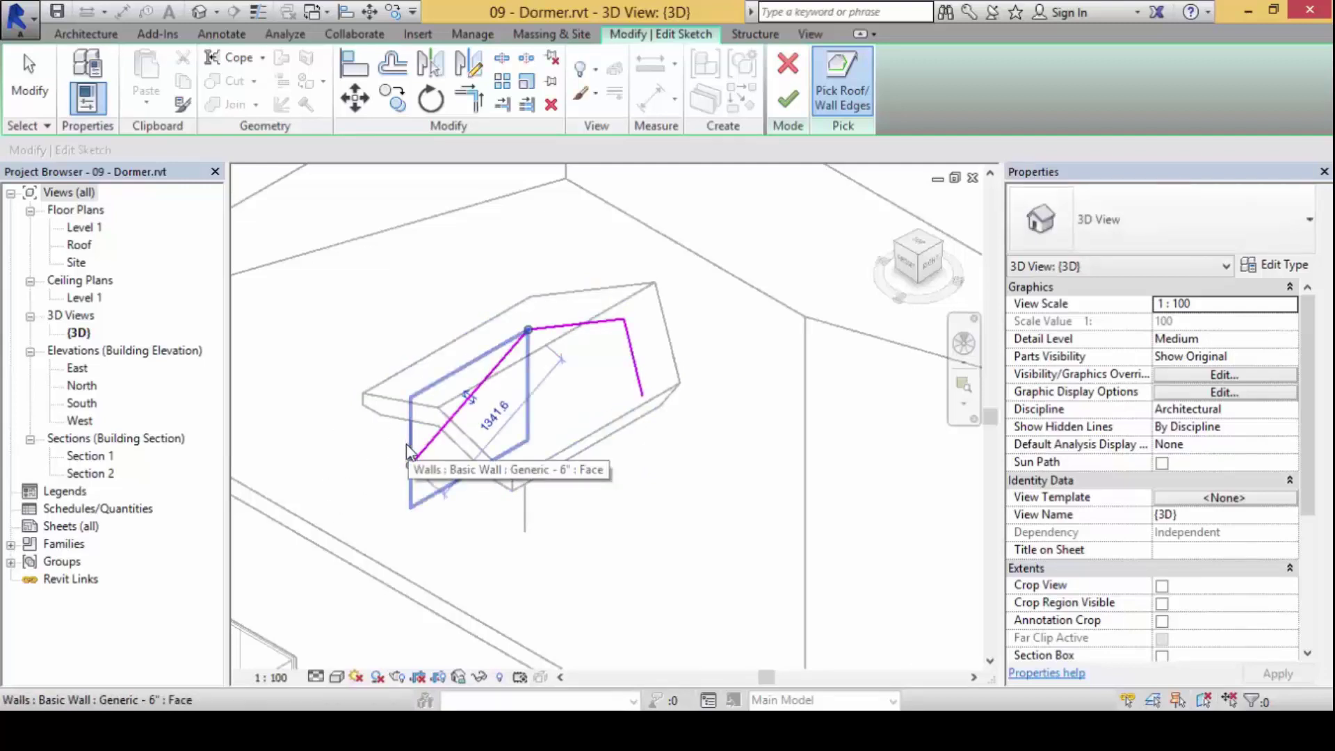
{"action": "left_click", "coordinate": [527, 518]}
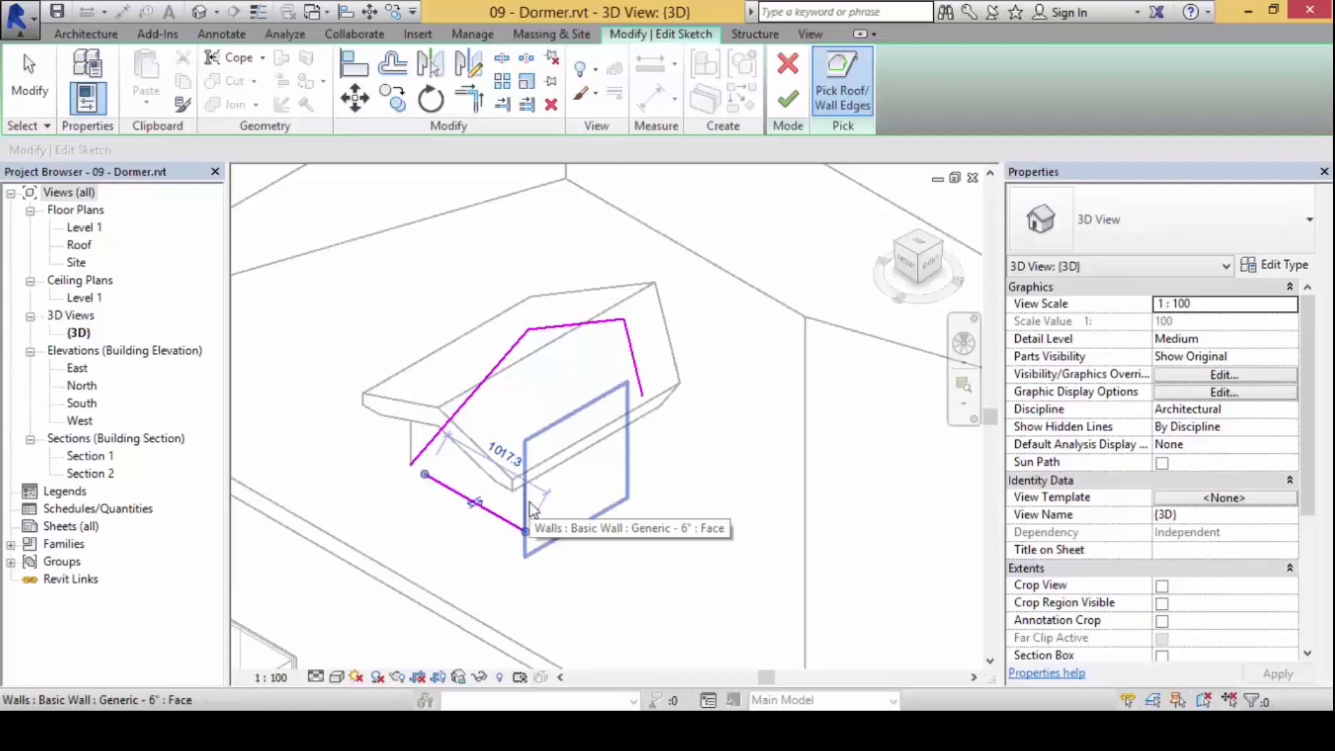
{"action": "left_click", "coordinate": [634, 512]}
{"action": "middle_click_drag", "start_coordinate": [459, 536], "coordinate": [600, 593], "text": "shift"}
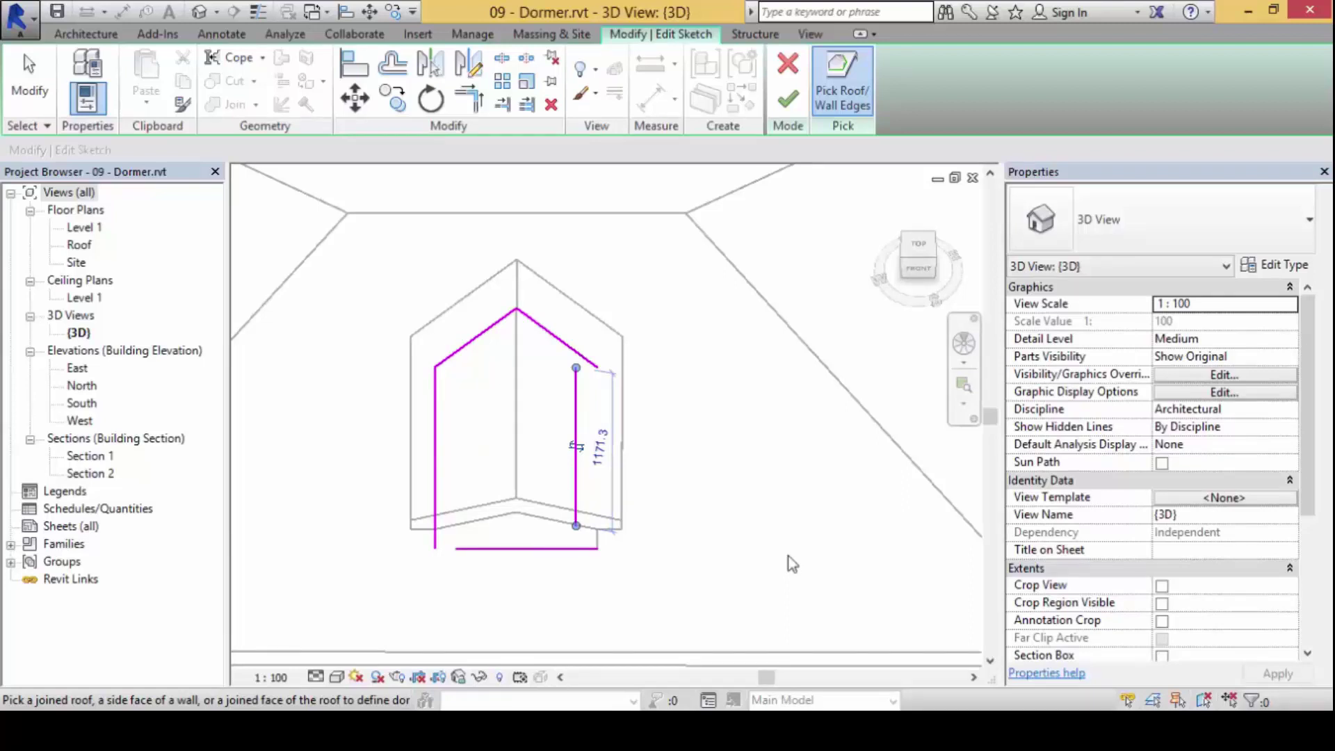
In a front view, drag the right boundary line to meet the sloped top and bottom lines.
{"action": "mouse_move", "coordinate": [550, 233]}
{"action": "left_mouse_down"}
{"action": "mouse_move", "coordinate": [370, 387]}
{"action": "mouse_move", "coordinate": [528, 619]}
{"action": "mouse_move", "coordinate": [701, 344]}
{"action": "mouse_move", "coordinate": [507, 221]}
{"action": "left_mouse_up"}
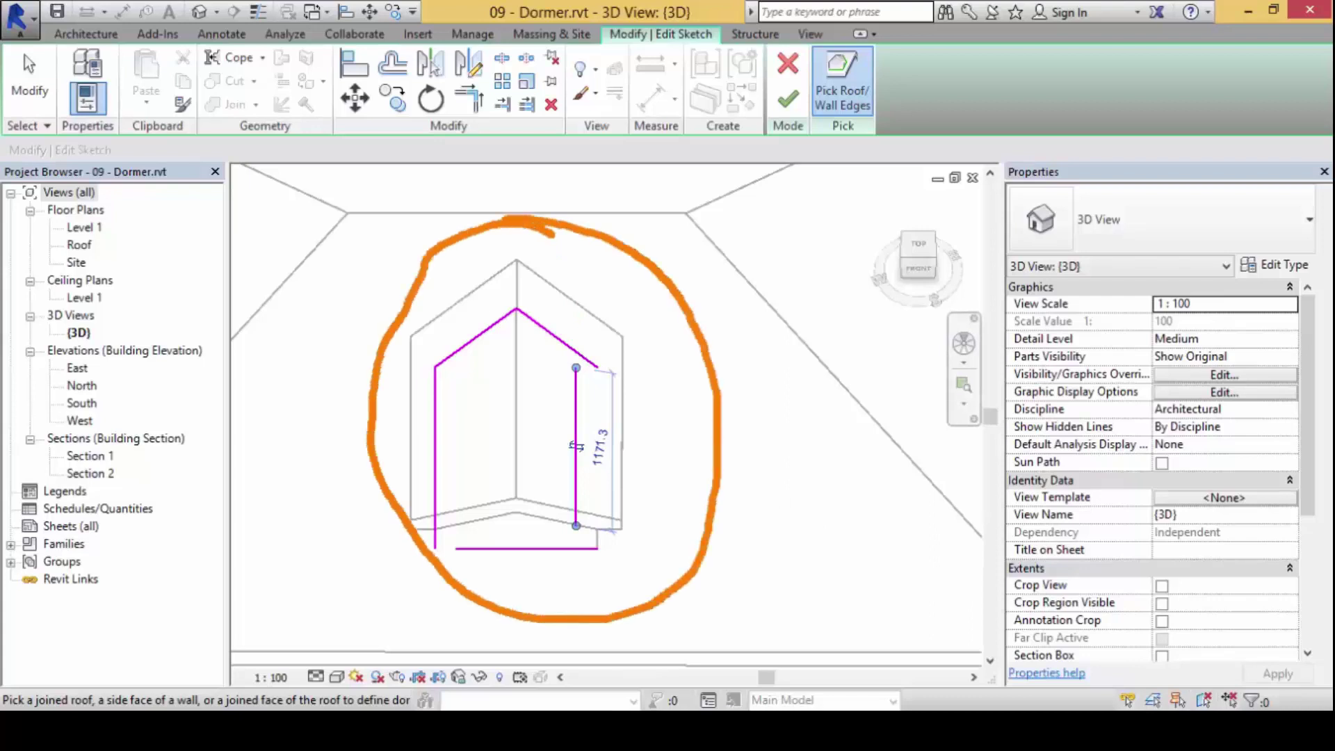
{"action": "mouse_move", "coordinate": [518, 299]}
{"action": "left_mouse_down"}
{"action": "mouse_move", "coordinate": [437, 364]}
{"action": "mouse_move", "coordinate": [436, 535]}
{"action": "left_mouse_up"}
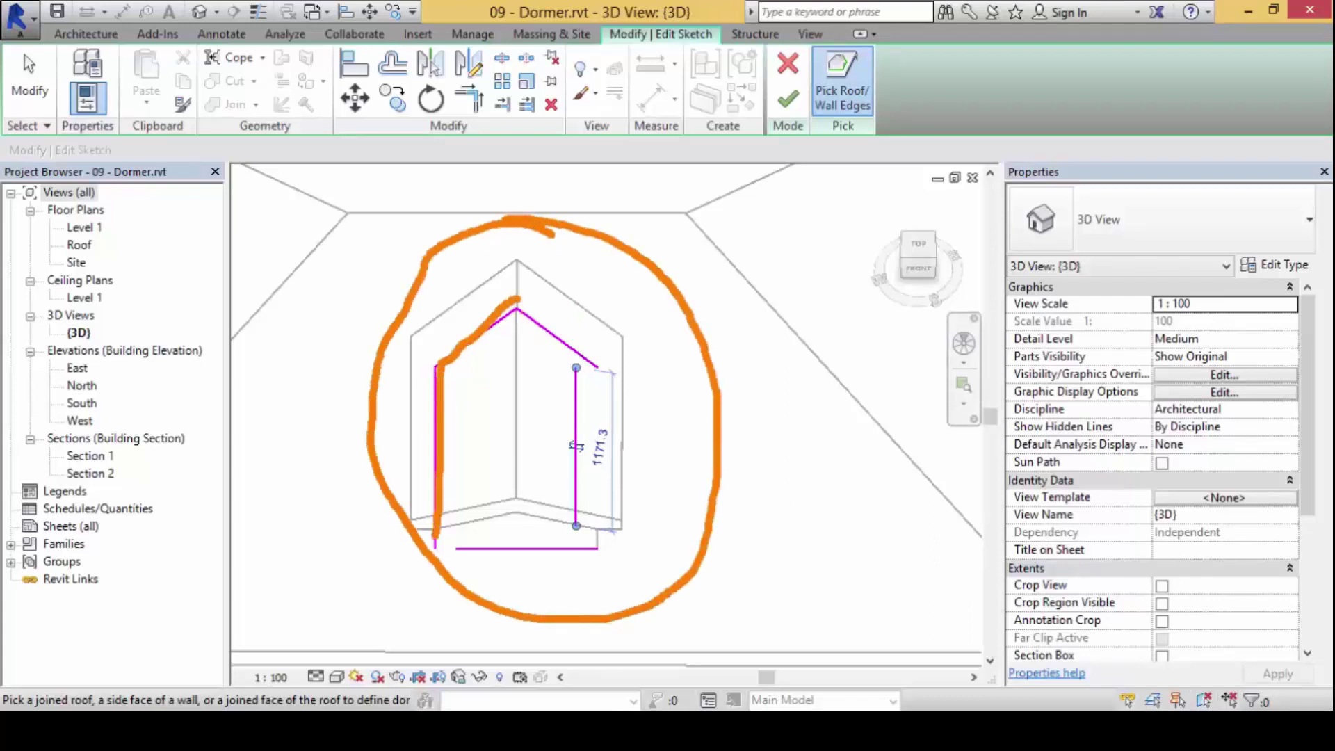
{"action": "mouse_move", "coordinate": [513, 298]}
{"action": "left_mouse_down"}
{"action": "mouse_move", "coordinate": [615, 362]}
{"action": "mouse_move", "coordinate": [584, 508]}
{"action": "left_mouse_up"}
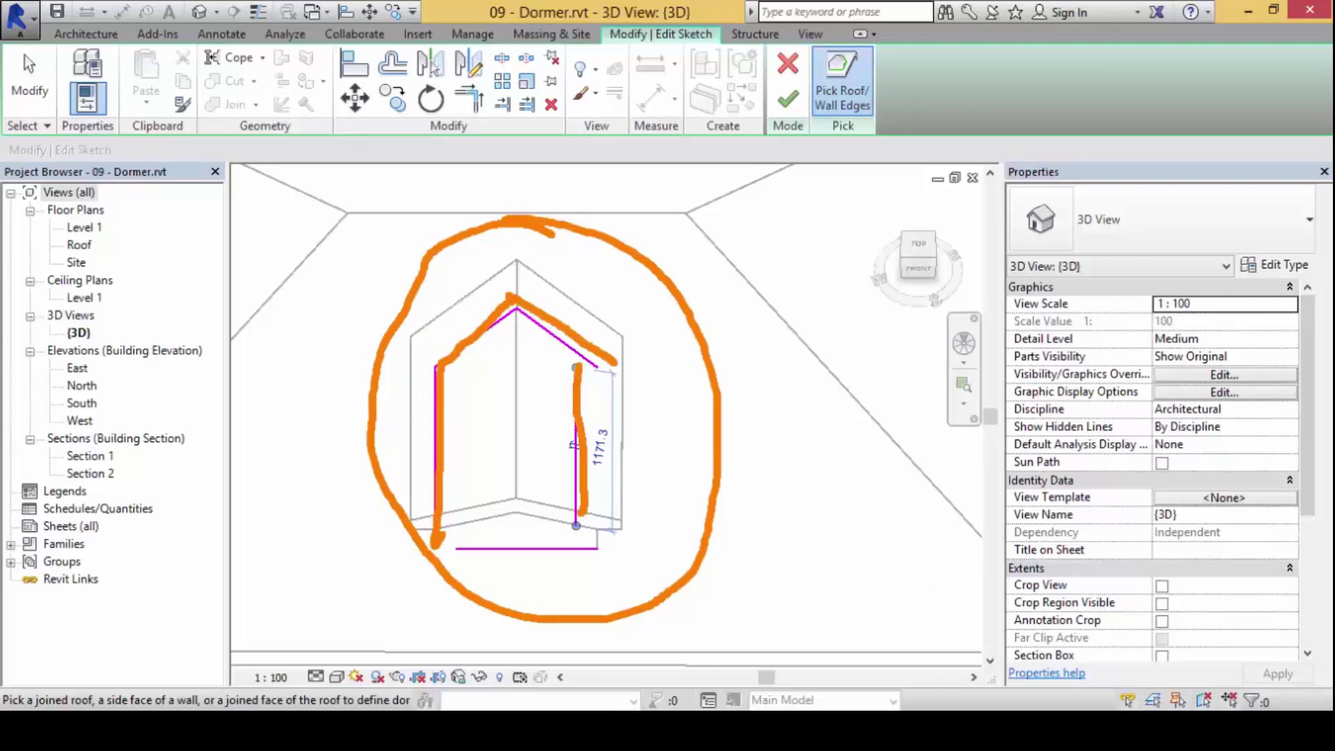
{"action": "left_click_drag", "start_coordinate": [467, 547], "coordinate": [581, 552]}
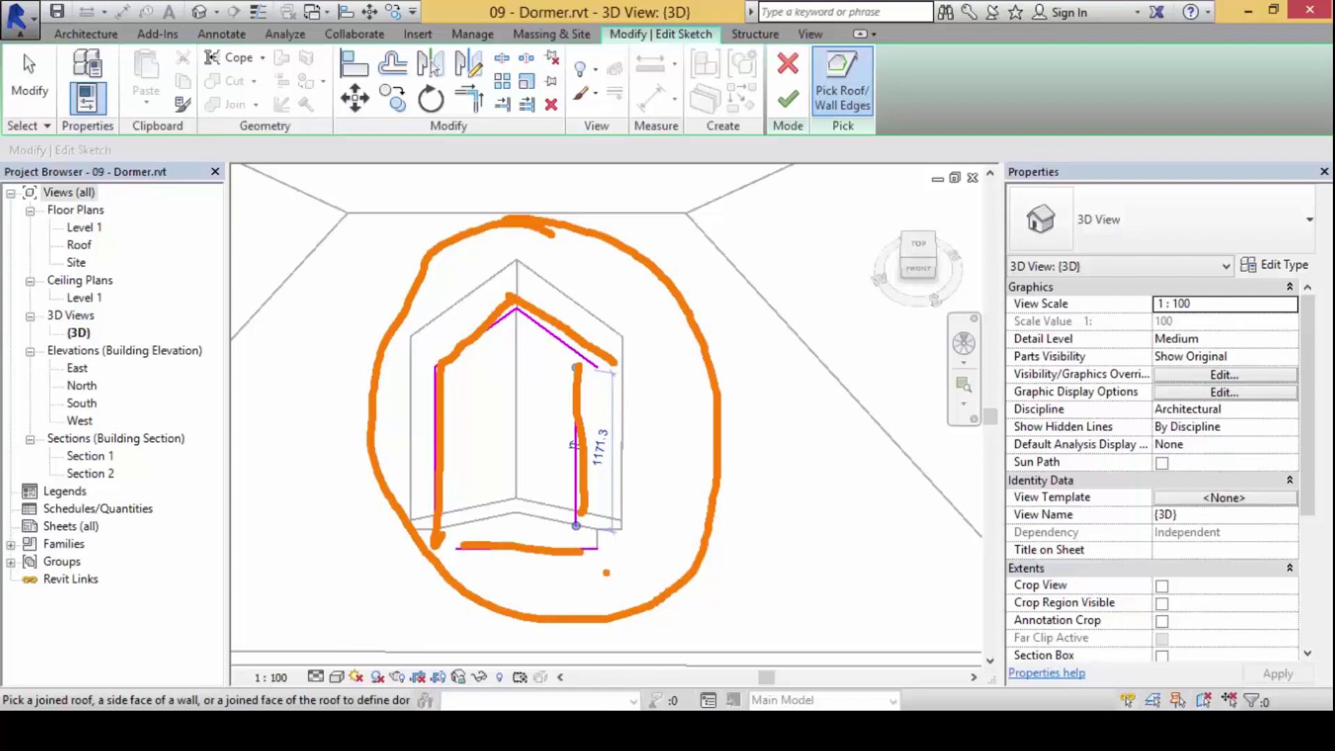
{"action": "key", "text": "Escape"}
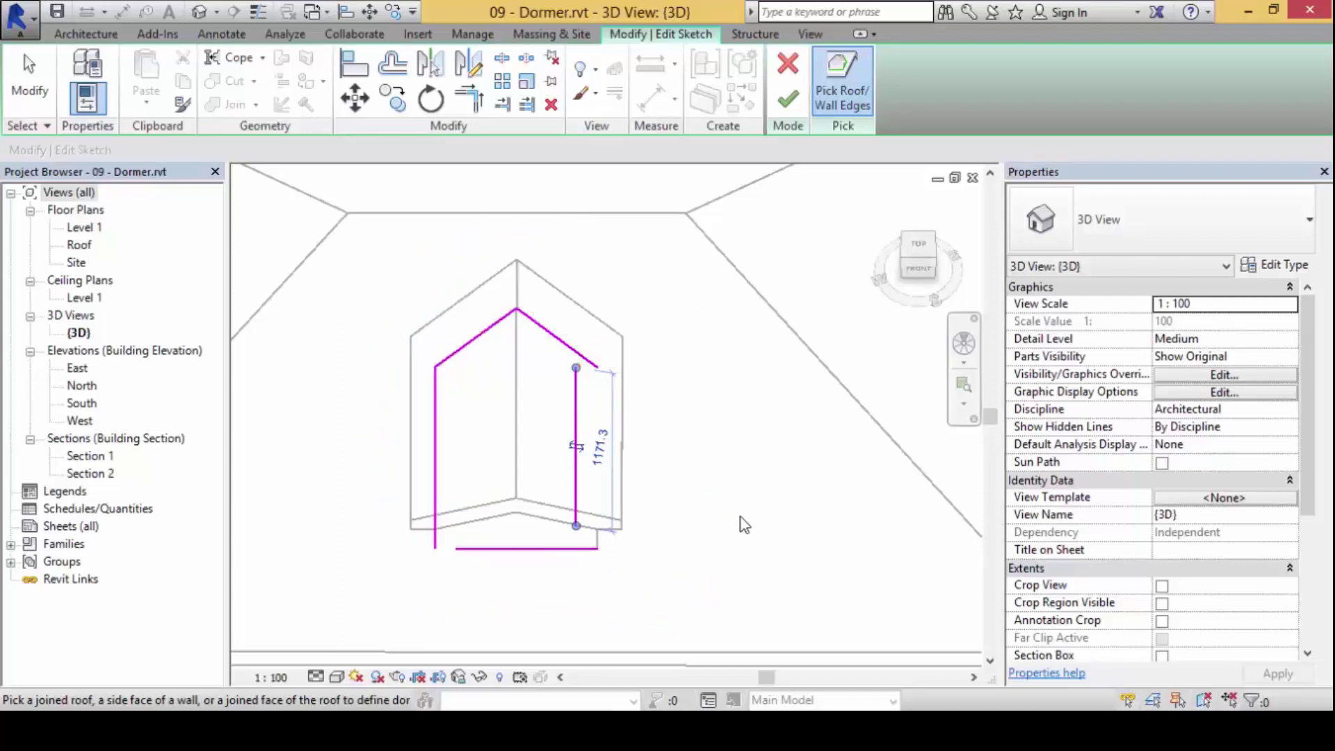
{"action": "middle_click_drag", "start_coordinate": [716, 502], "coordinate": [564, 405], "text": "shift"}
{"action": "middle_click_drag", "start_coordinate": [649, 494], "coordinate": [575, 584], "text": "shift"}
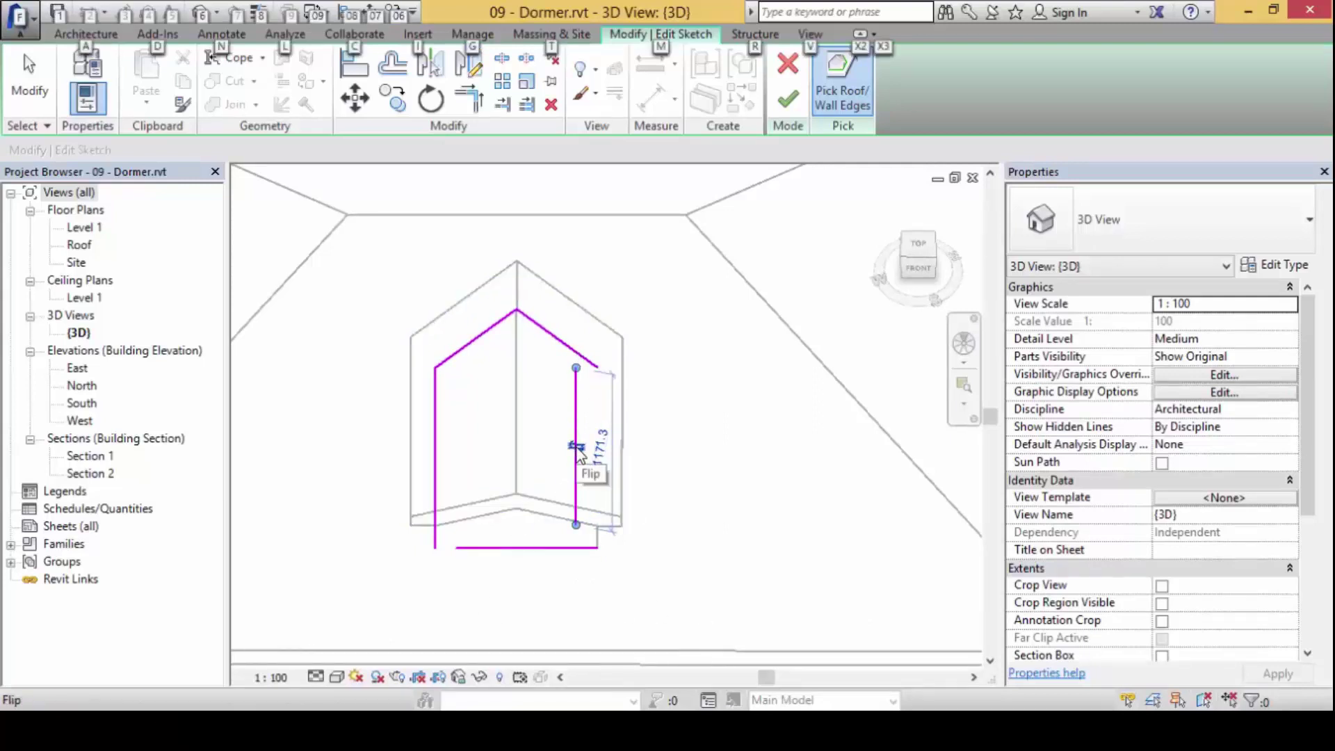
{"action": "left_click_drag", "start_coordinate": [576, 518], "coordinate": [598, 518]}
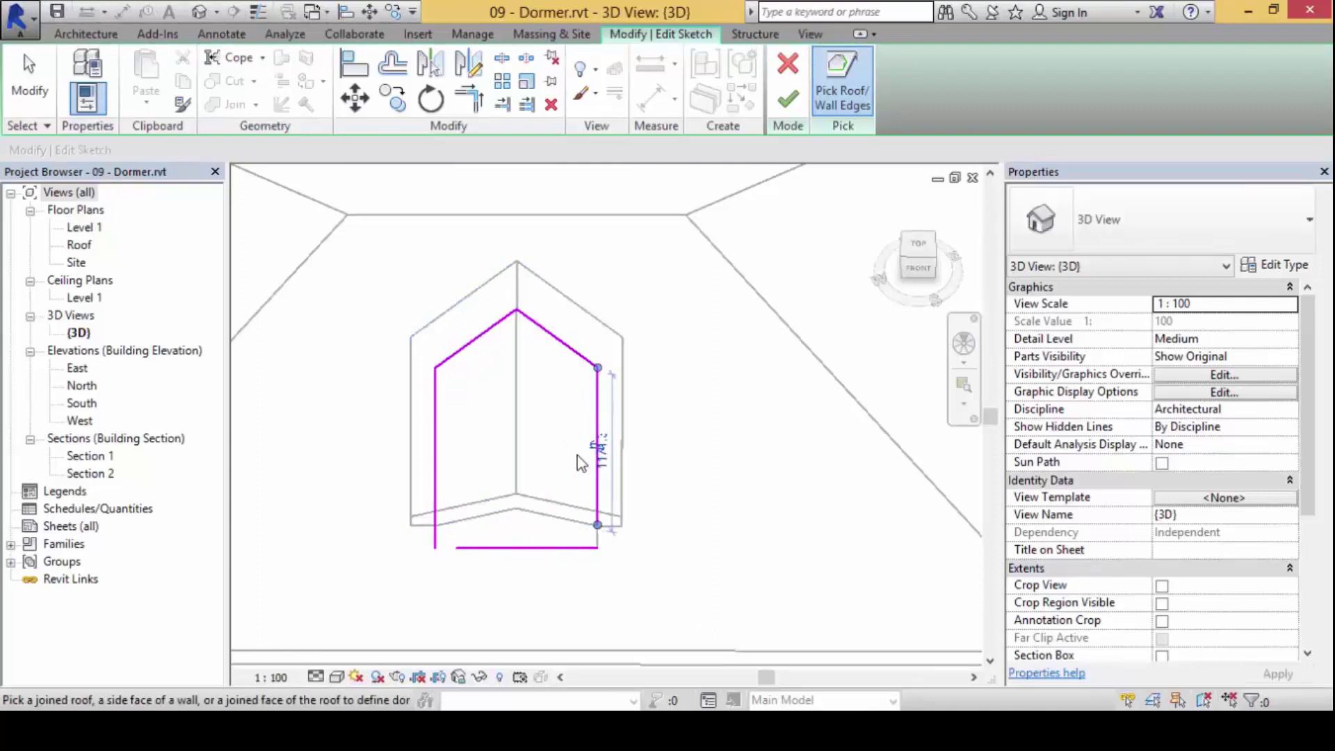
{"action": "mouse_move", "coordinate": [726, 455]}
{"action": "middle_mouse_down", "text": "shift"}
{"action": "mouse_move", "coordinate": [661, 423]}
{"action": "mouse_move", "coordinate": [617, 375]}
{"action": "mouse_move", "coordinate": [716, 461]}
{"action": "mouse_move", "coordinate": [702, 451]}
{"action": "middle_mouse_up", "text": "shift"}
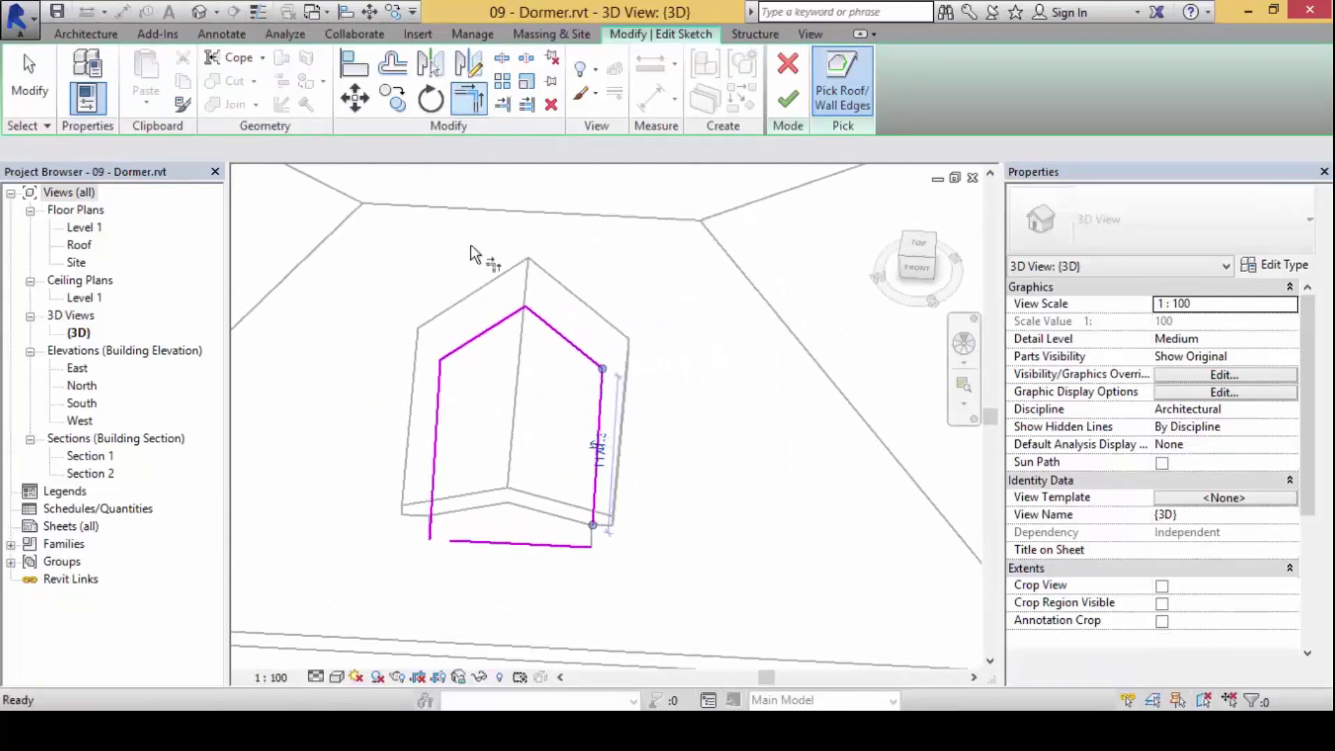
Trim/Extend to Corner the left and right boundary lines with the bottom line.
{"action": "left_click", "coordinate": [469, 97]}
{"action": "left_click", "coordinate": [434, 487]}
{"action": "left_click", "coordinate": [485, 540]}
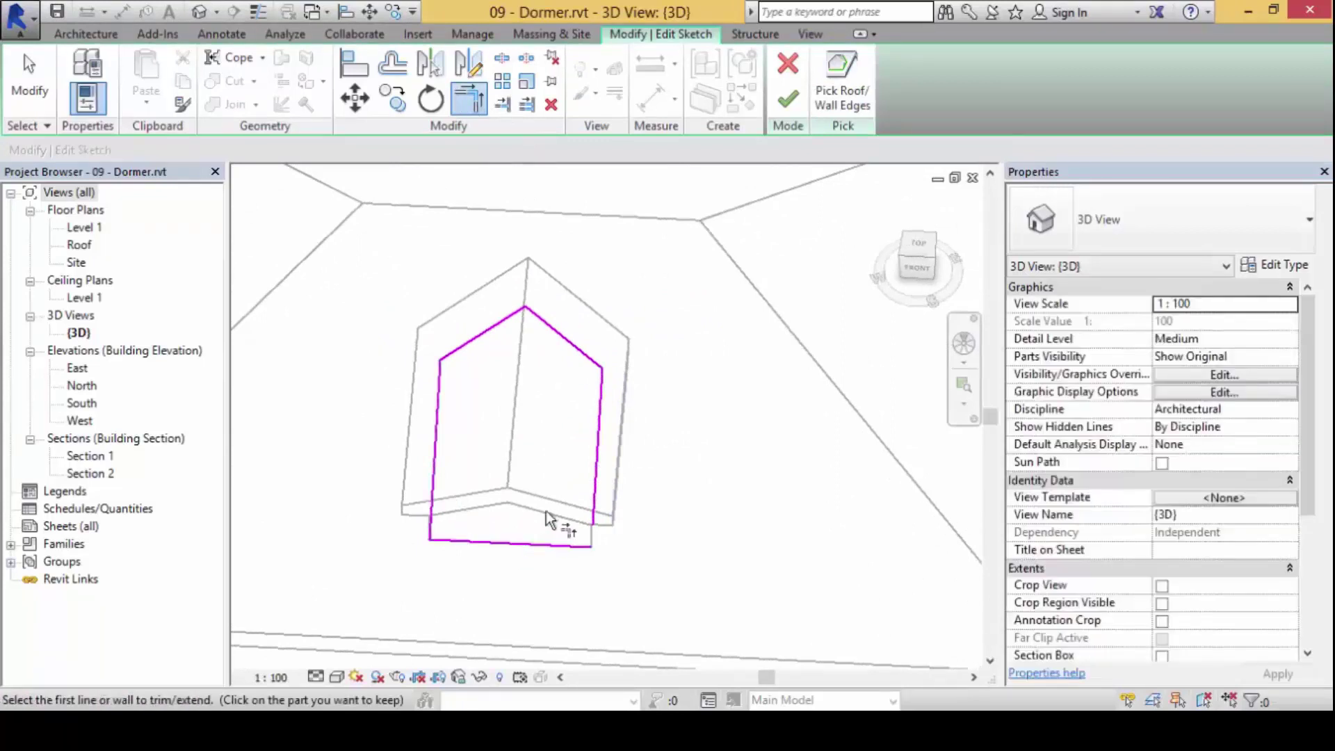
{"action": "left_click", "coordinate": [594, 468]}
{"action": "left_click", "coordinate": [569, 544]}
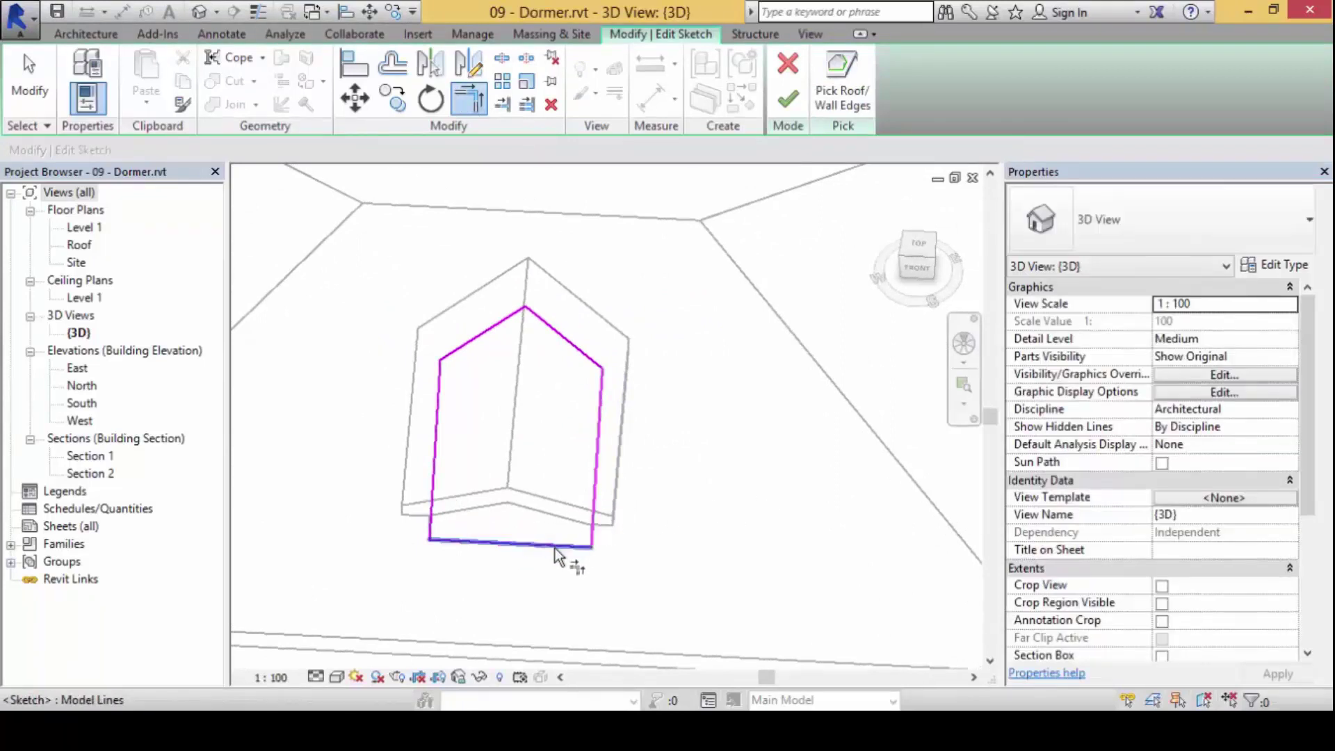
{"action": "middle_click_drag", "start_coordinate": [762, 552], "coordinate": [663, 573], "text": "shift"}
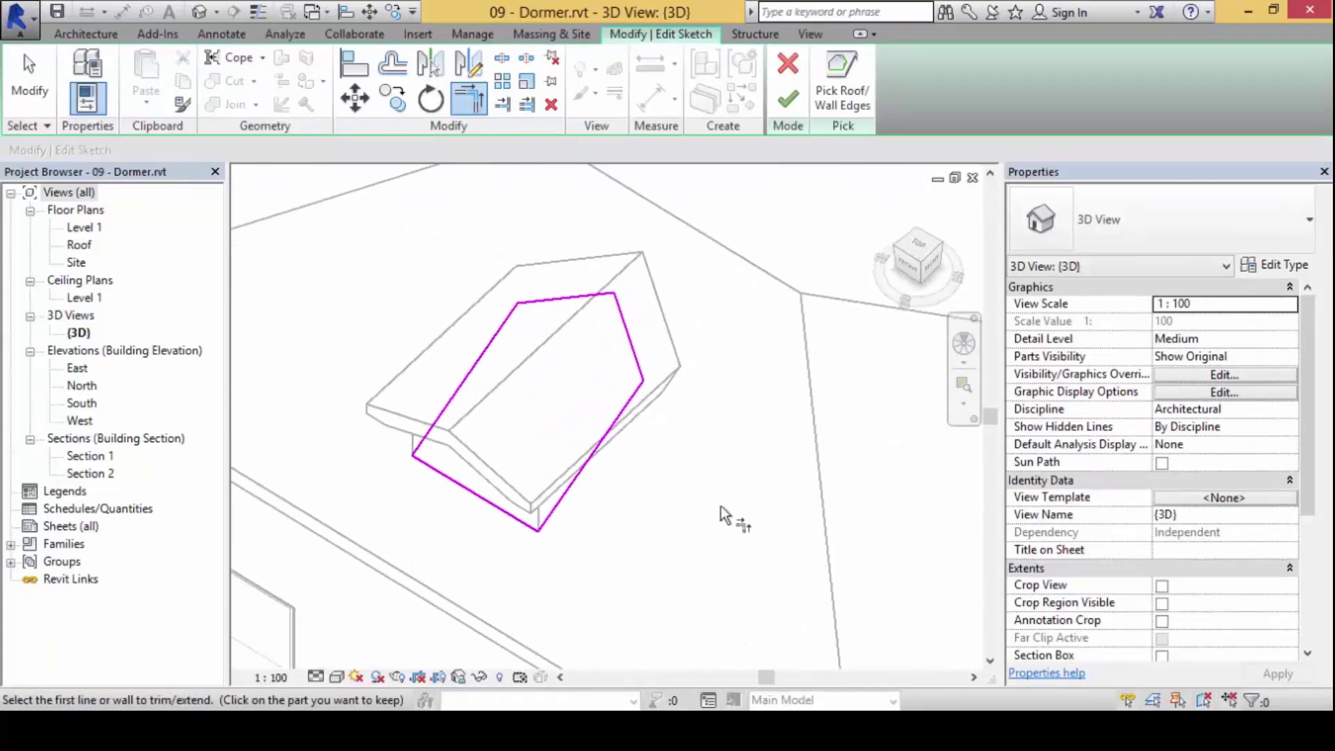
Finish the dormer opening, then select the main hip roof and show the Temporary Hide/Isolate options.
{"action": "left_click", "coordinate": [788, 99]}
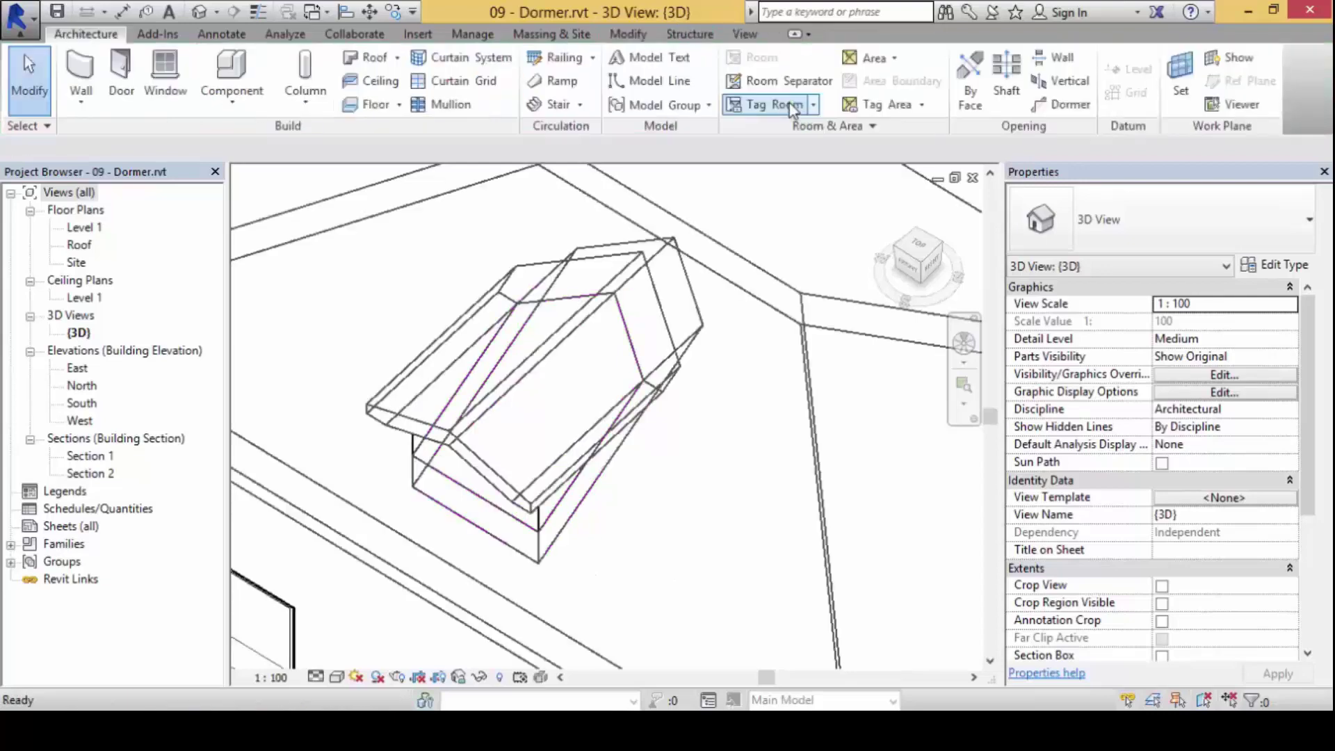
{"action": "left_click", "coordinate": [772, 577]}
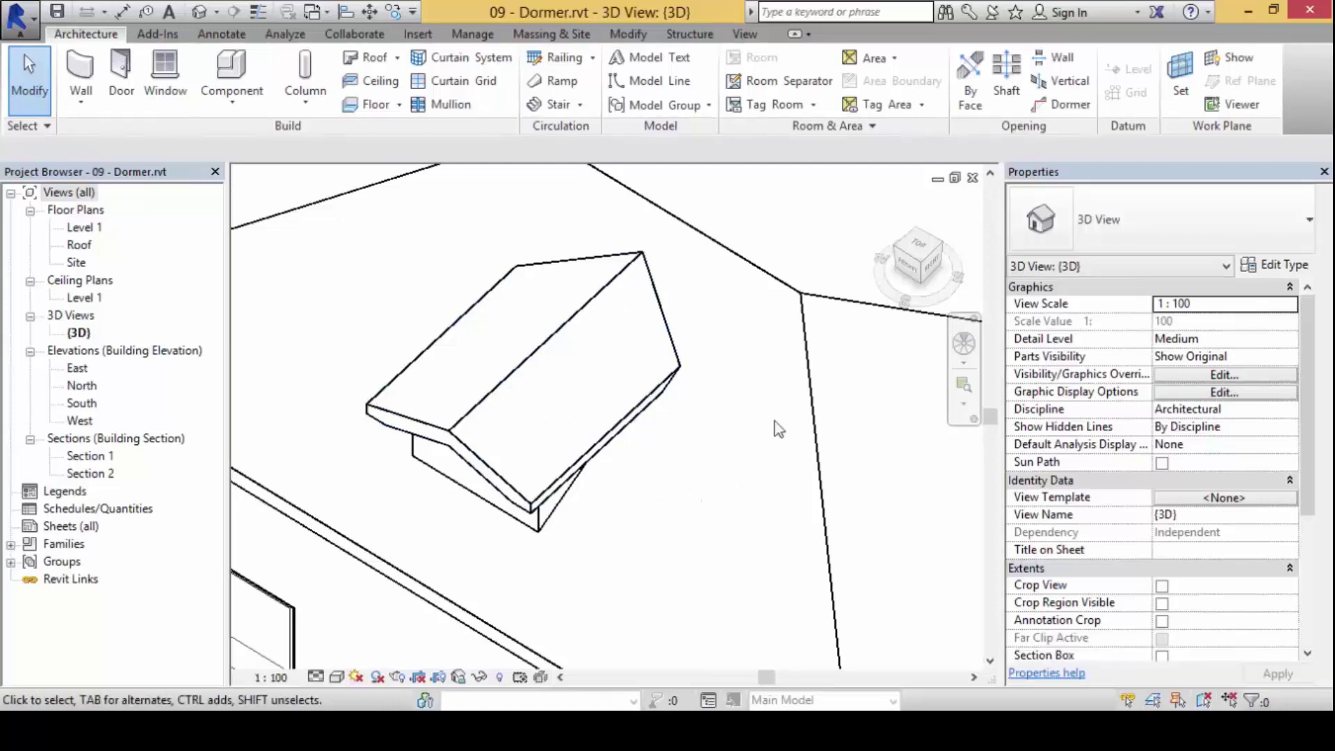
{"action": "left_click", "coordinate": [804, 393]}
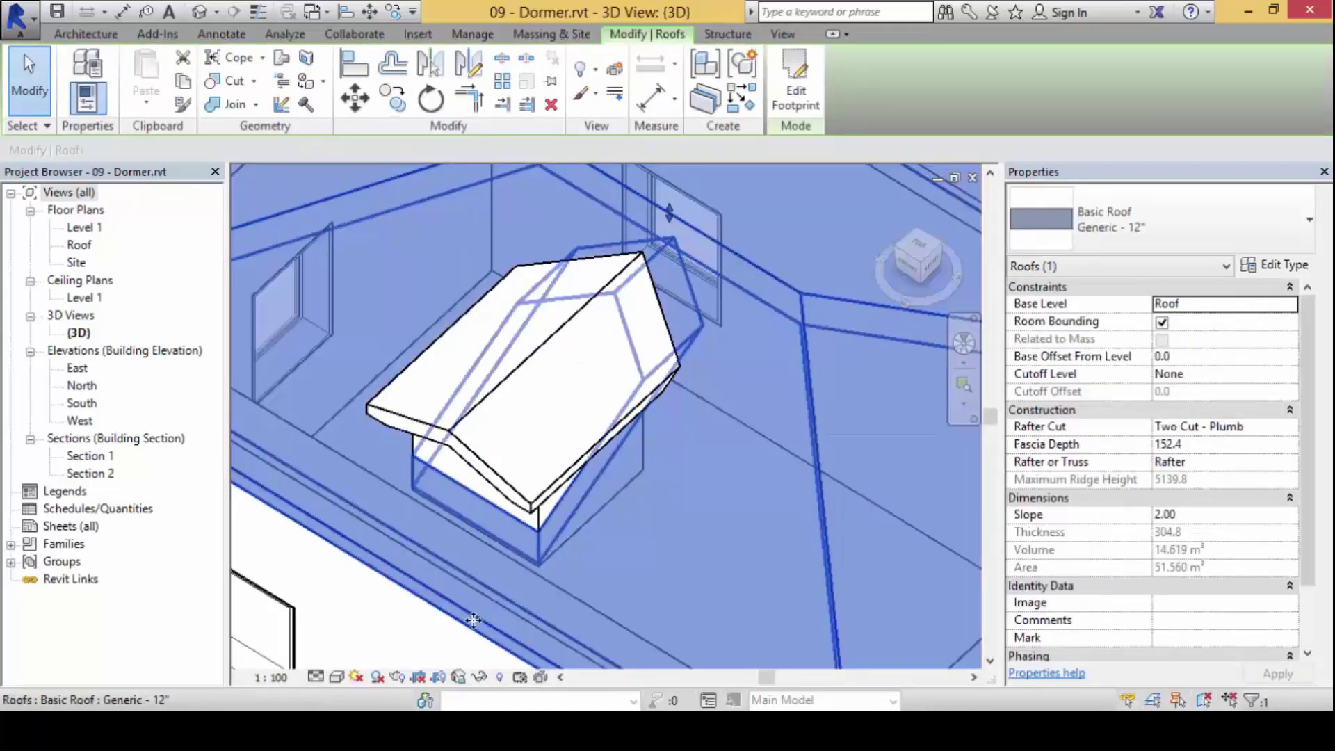
{"action": "left_click", "coordinate": [480, 677]}
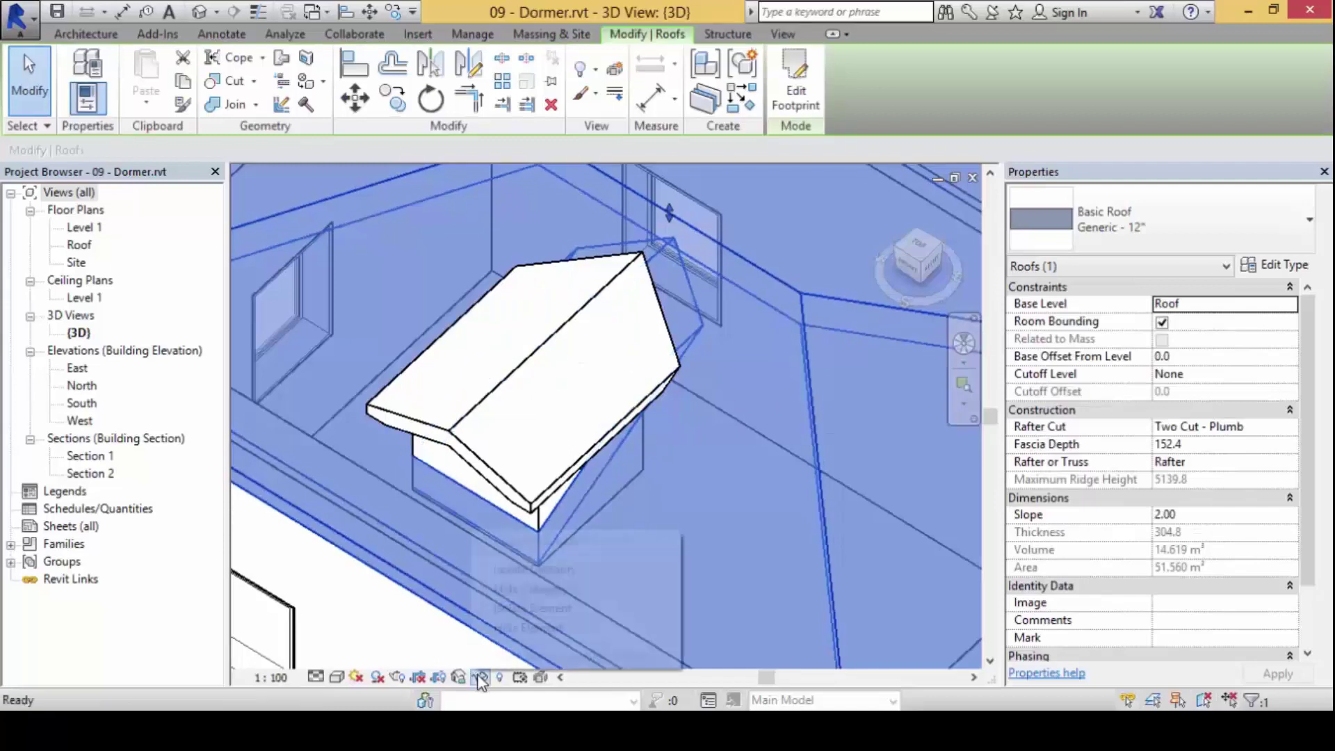
Isolate the main hip roof and orbit to inspect the dormer-shaped hole.
{"action": "left_click", "coordinate": [569, 611]}
{"action": "left_click", "coordinate": [567, 436]}
{"action": "scroll", "coordinate": [571, 424], "scroll_direction": "down", "scroll_amount": 4}
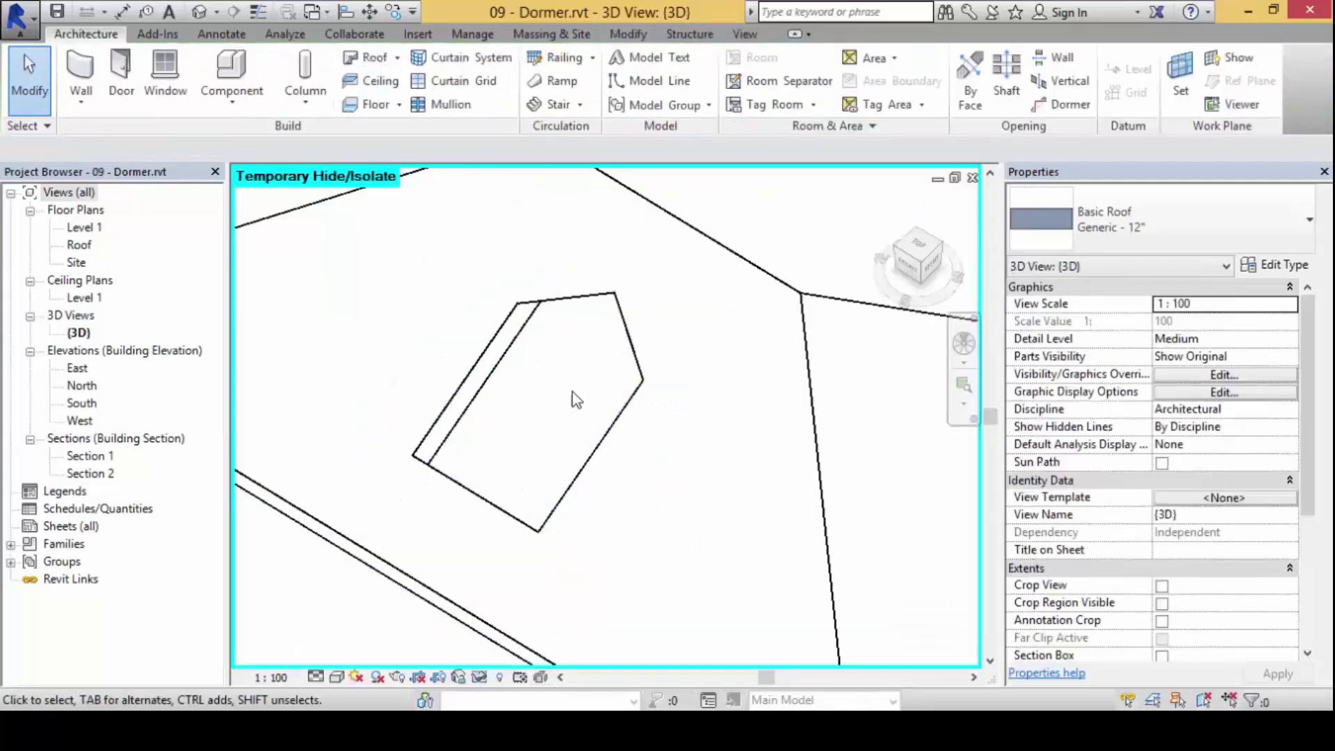
{"action": "middle_click_drag", "start_coordinate": [586, 452], "coordinate": [532, 502], "text": "shift"}
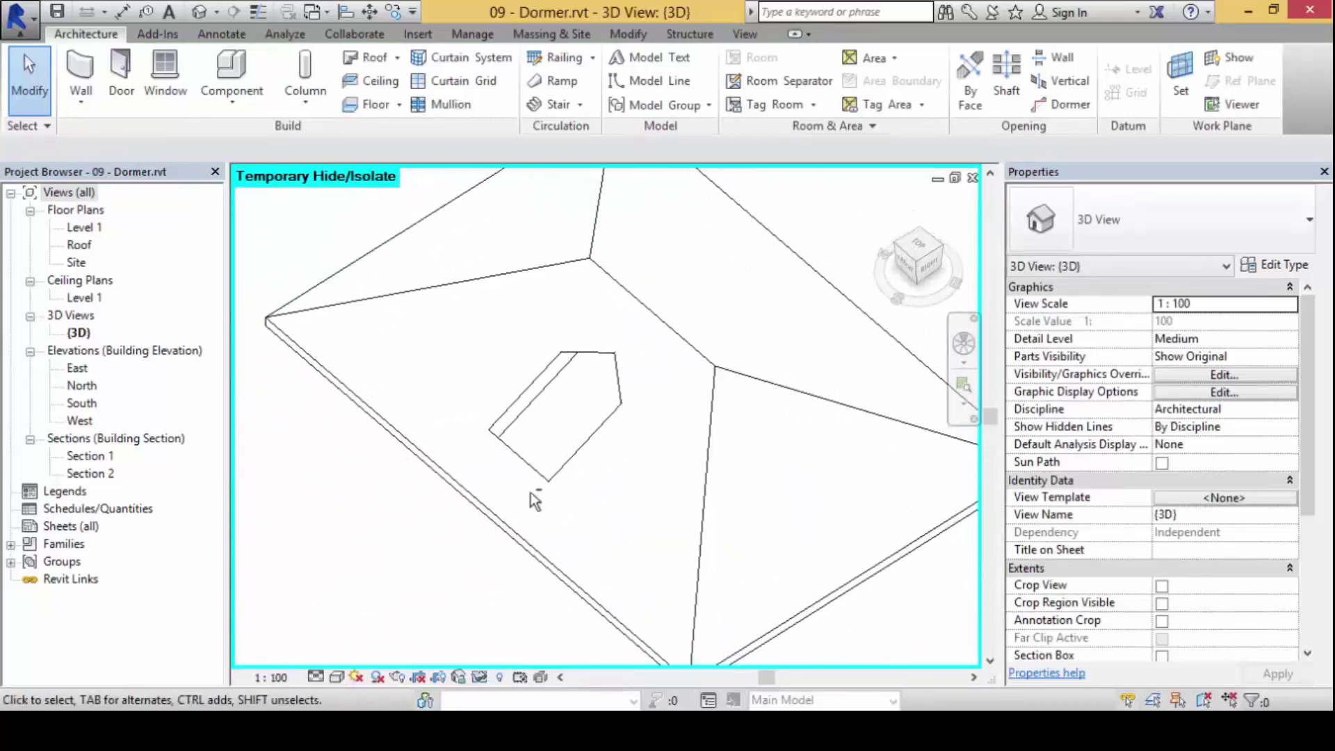
{"action": "middle_click_drag", "start_coordinate": [408, 540], "coordinate": [443, 539], "text": "shift"}
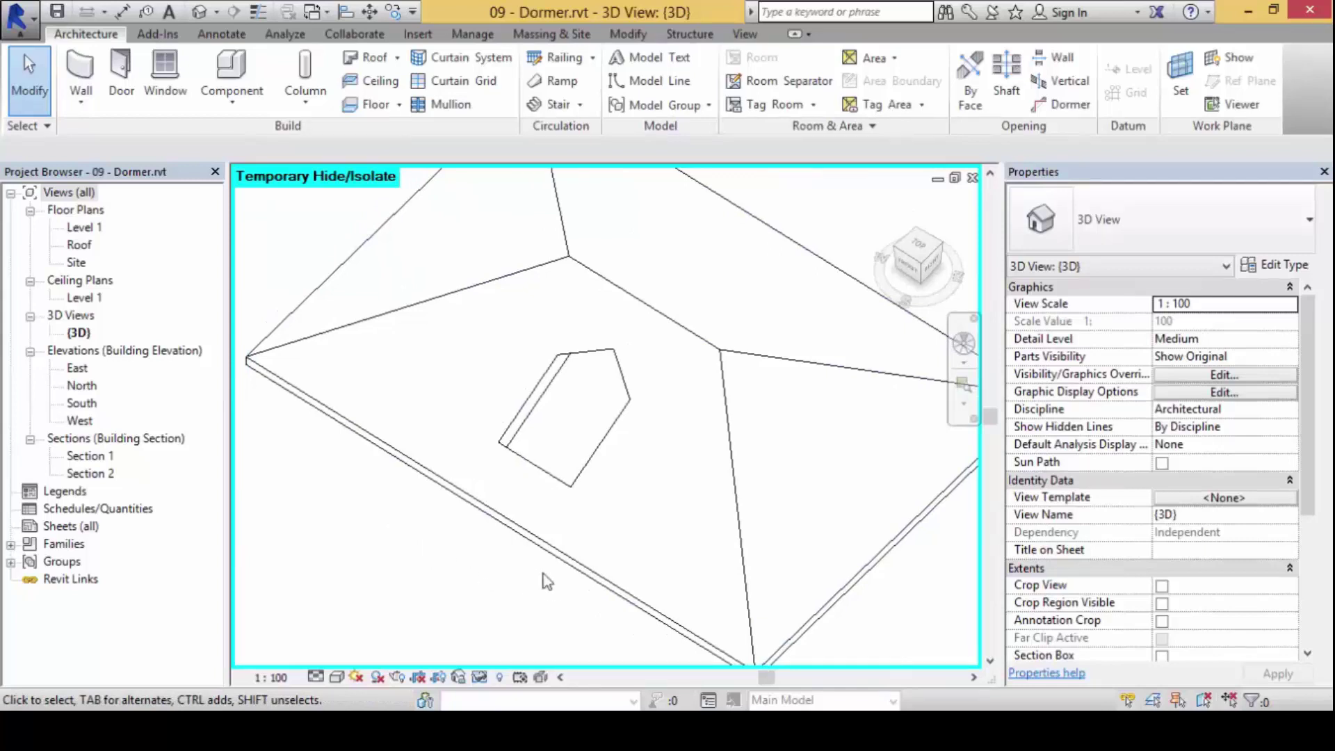
{"action": "left_click", "coordinate": [480, 678]}
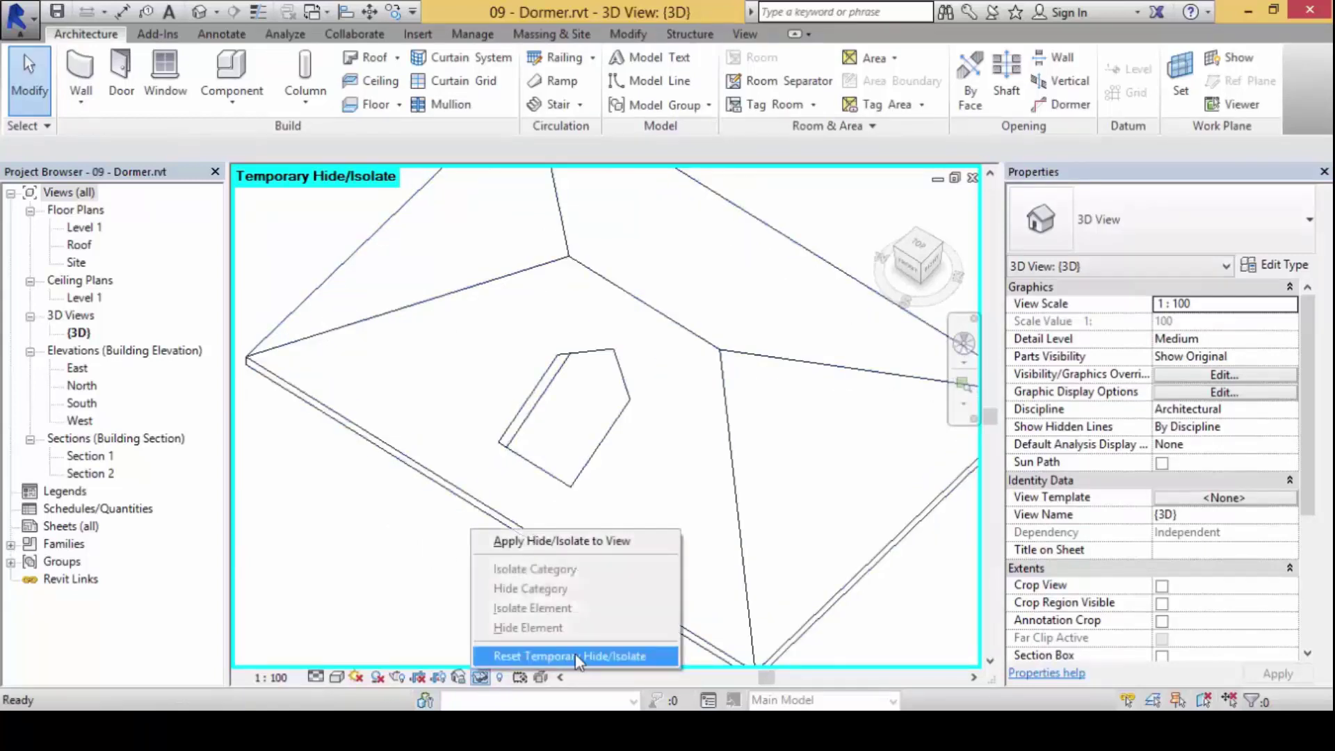
Reset Temporary Hide/Isolate and zoom out to the whole house.
{"action": "left_click", "coordinate": [575, 652]}
{"action": "scroll", "coordinate": [692, 412], "scroll_direction": "down", "scroll_amount": 5}
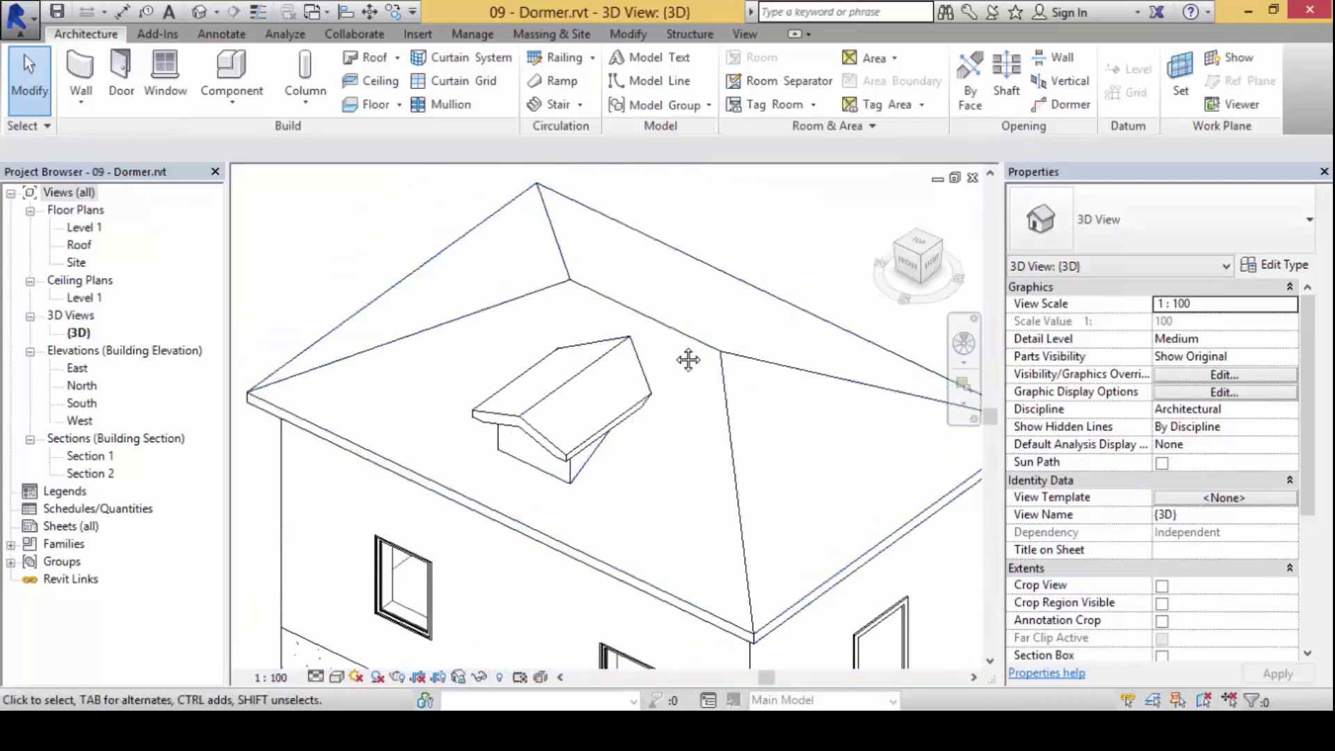